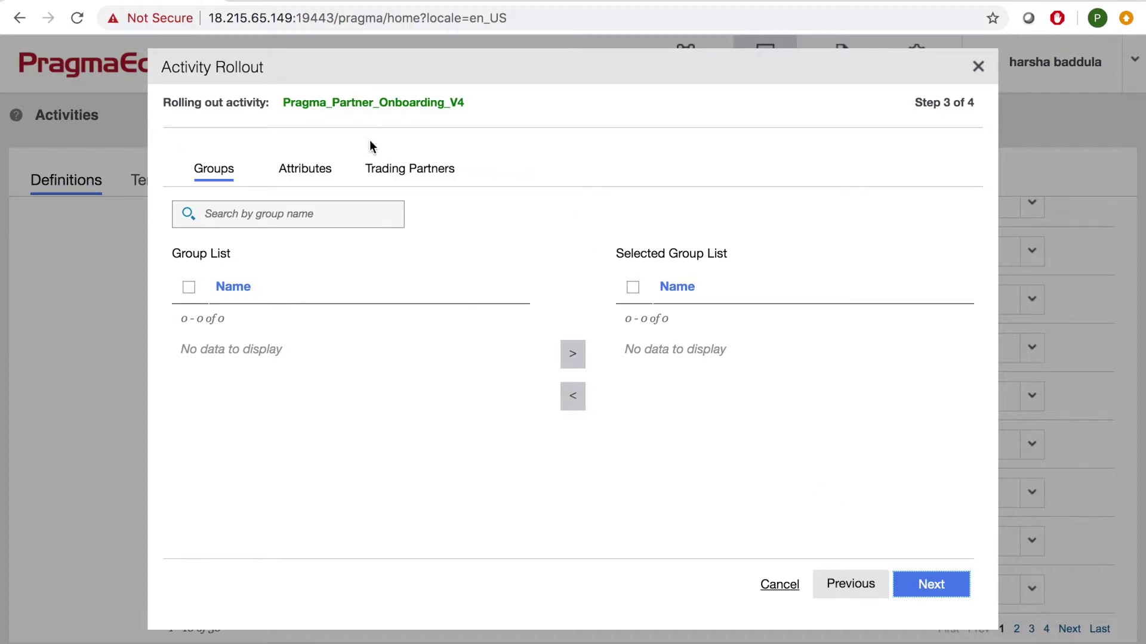
Add the pragmaedge trading partner to the demo10 rollout, finish it, and acknowledge the success message.
click(189, 322)
click(570, 354)
click(932, 588)
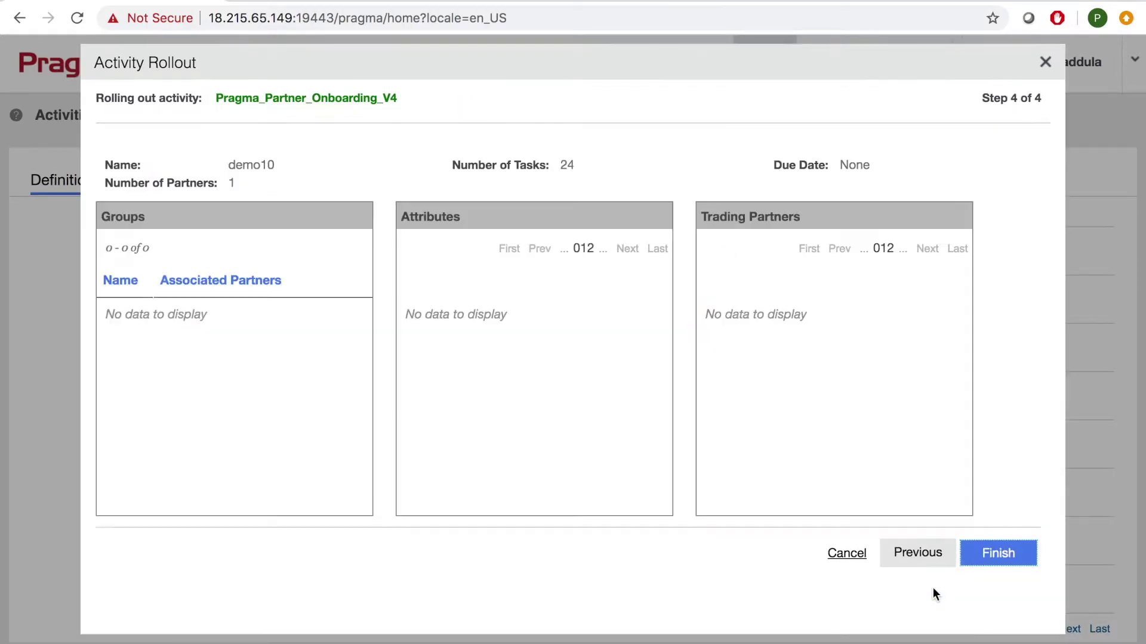
click(997, 554)
click(700, 459)
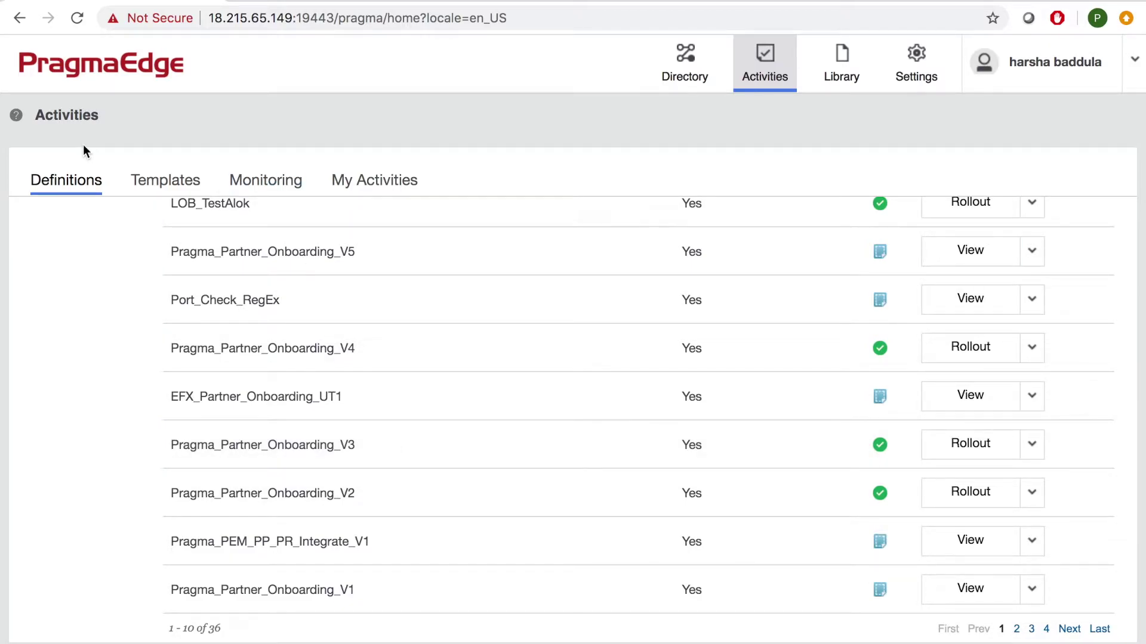
Start the demo10 activity from Monitoring and open its Partner Information task.
click(253, 179)
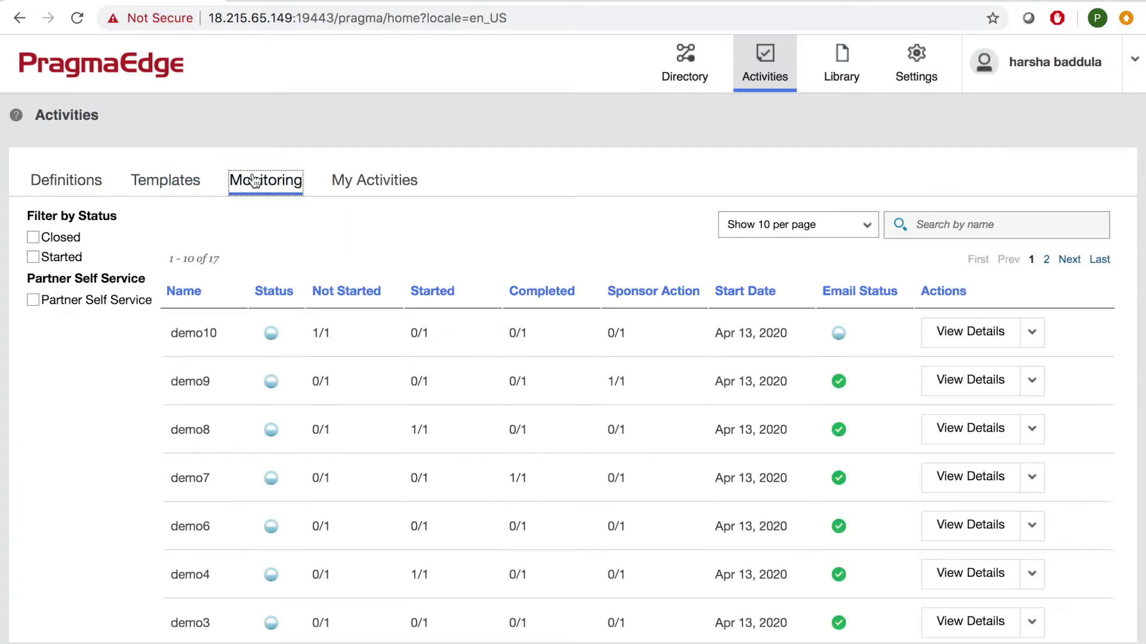
click(983, 330)
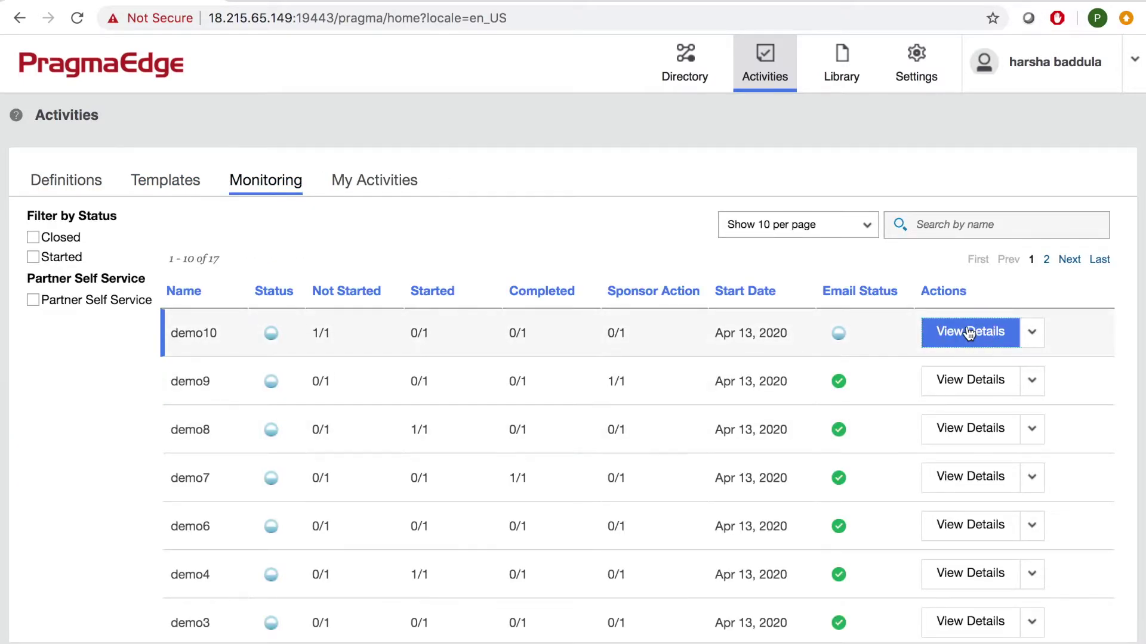
scroll(597, 394, down, 3)
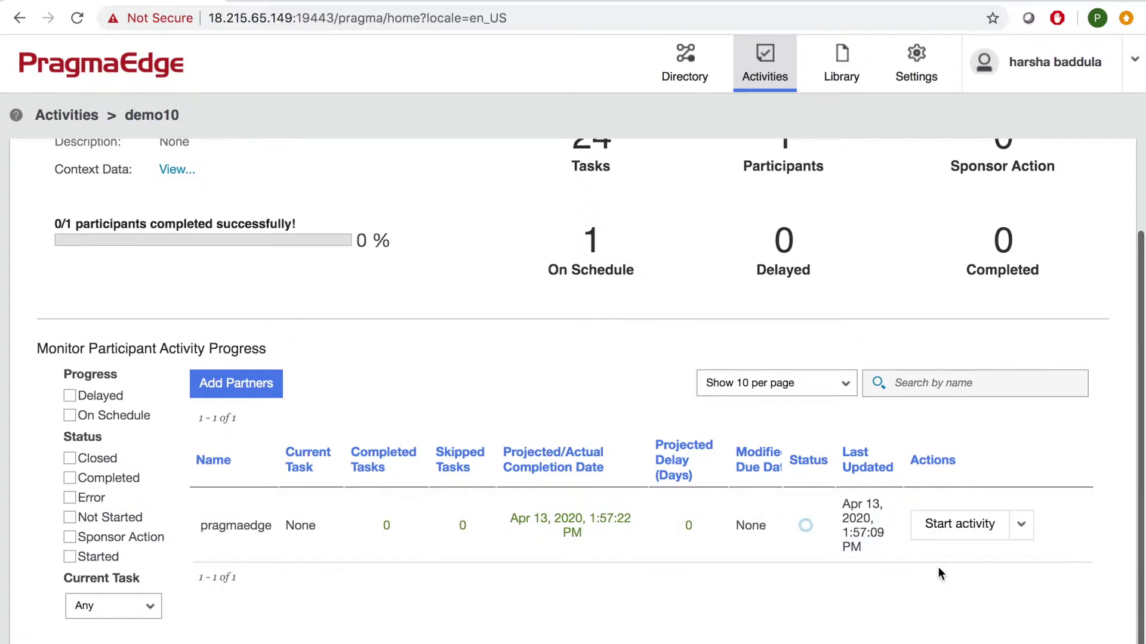
click(959, 525)
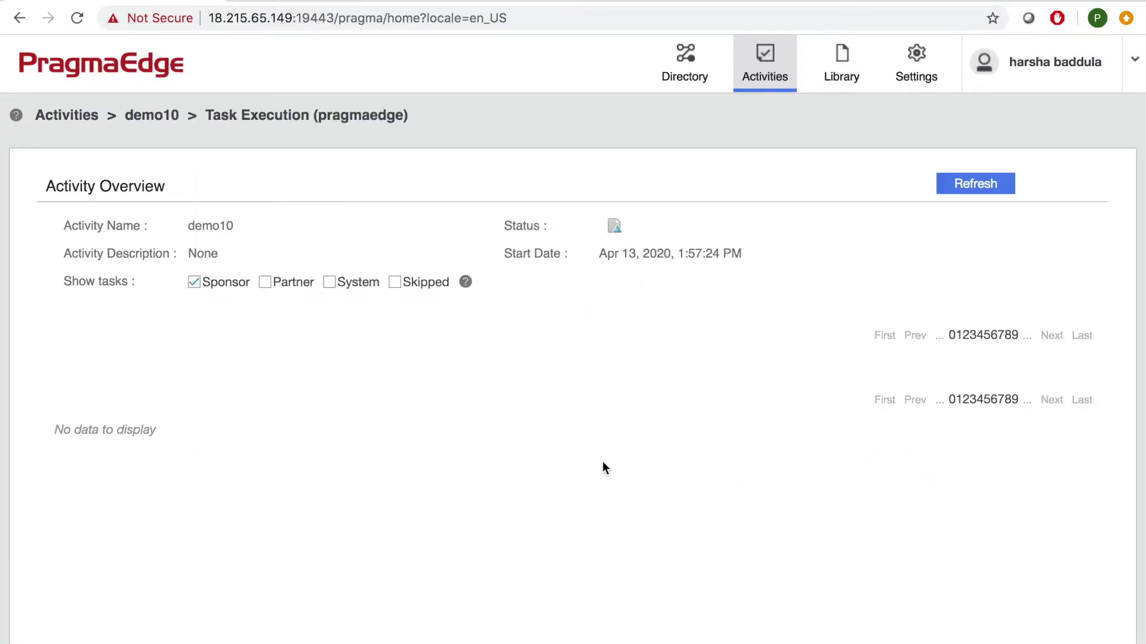
click(681, 429)
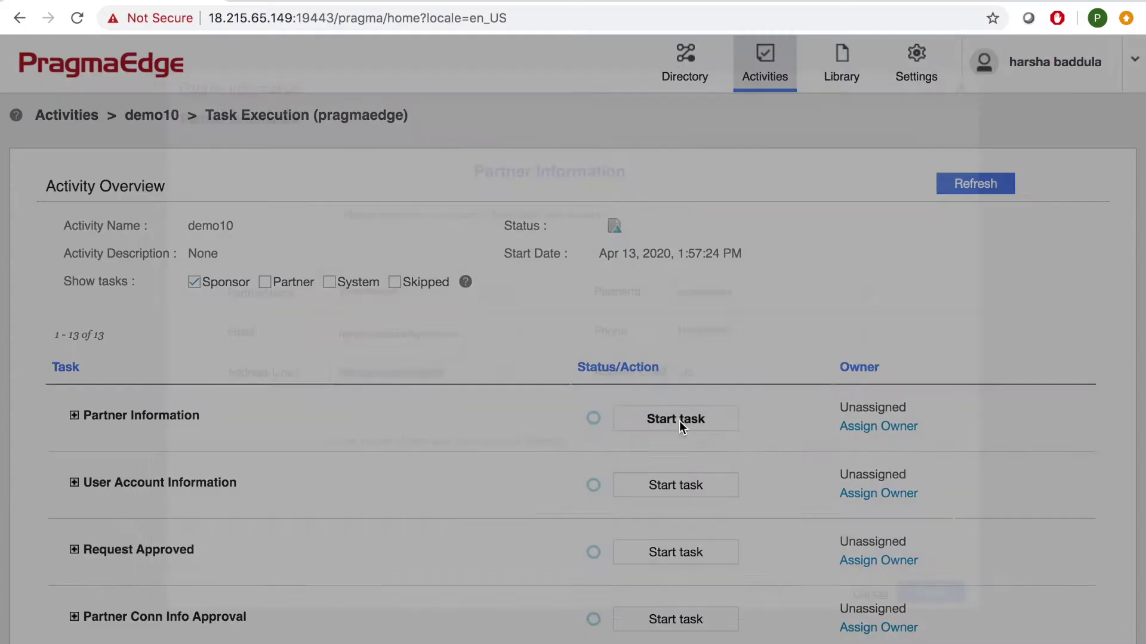
Change the partner name to pragmaedge10, set Master/Sub Account Strategy to No, and submit.
double_click(419, 284)
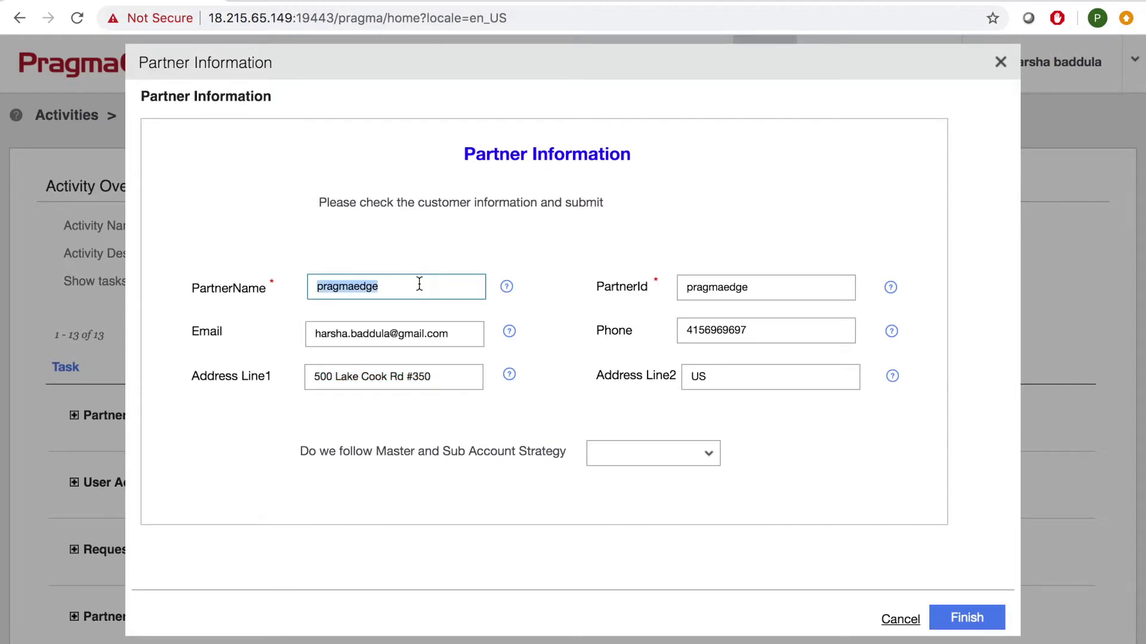
click(405, 290)
text(10)
click(698, 453)
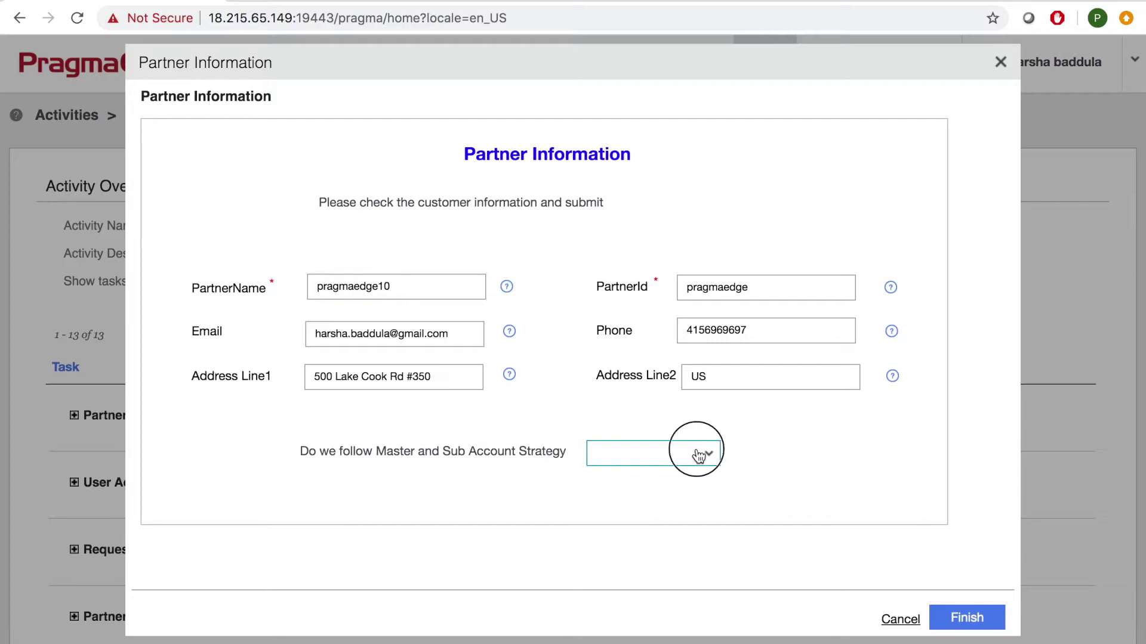
click(657, 516)
click(979, 619)
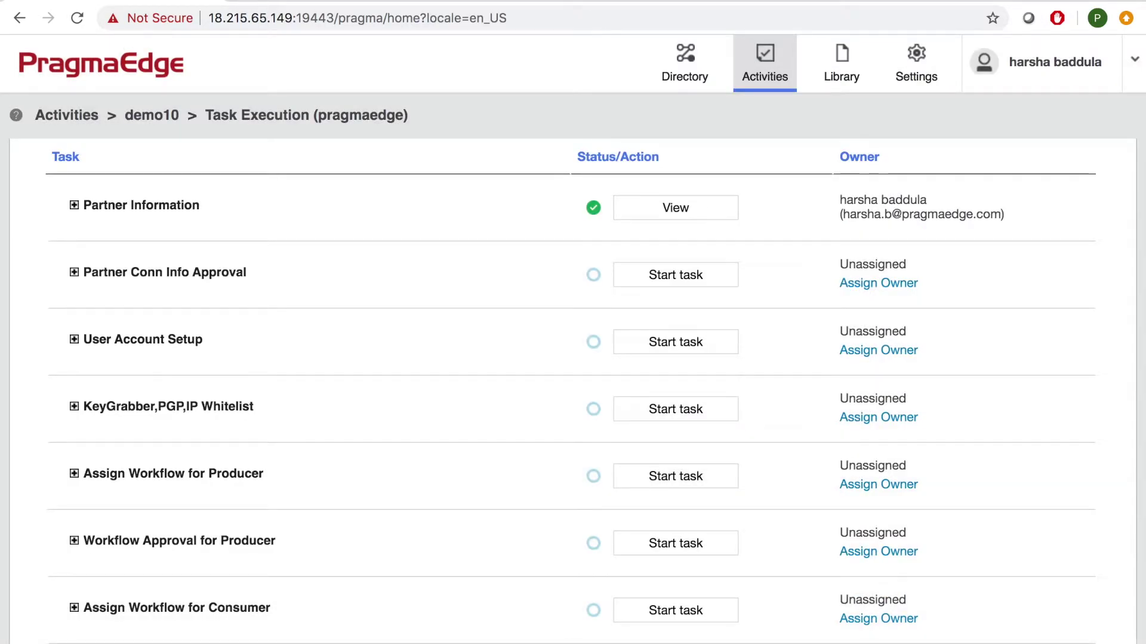
In the partner's Firefox session, start demo10 from Home and open the Connection Setup task.
mouse_move(398, 637)
click(506, 633)
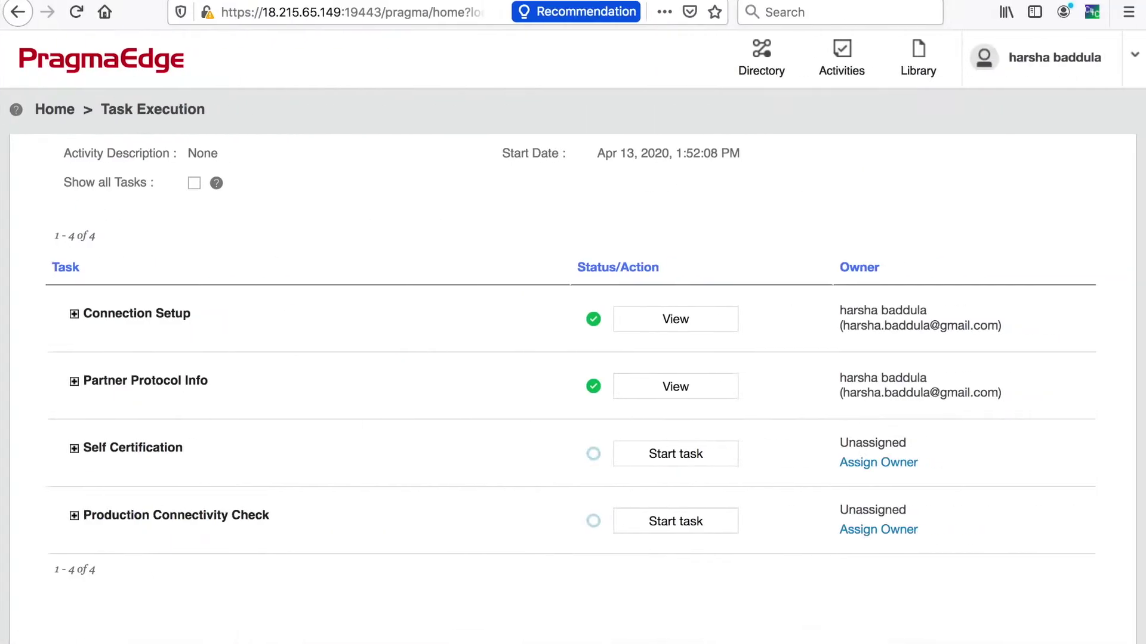
click(67, 112)
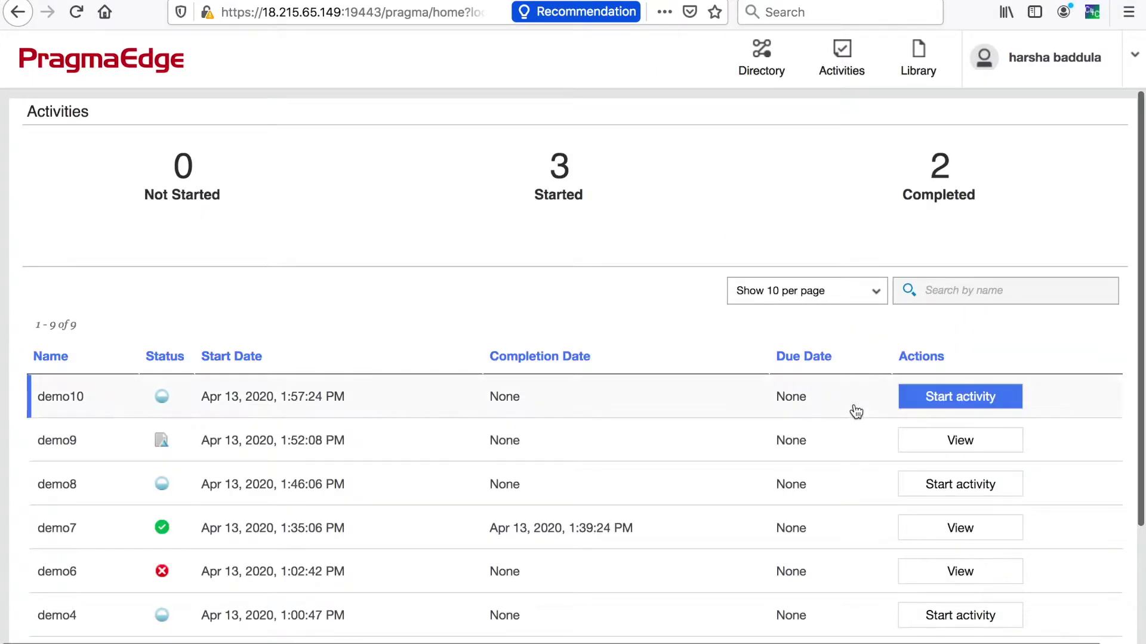
click(924, 408)
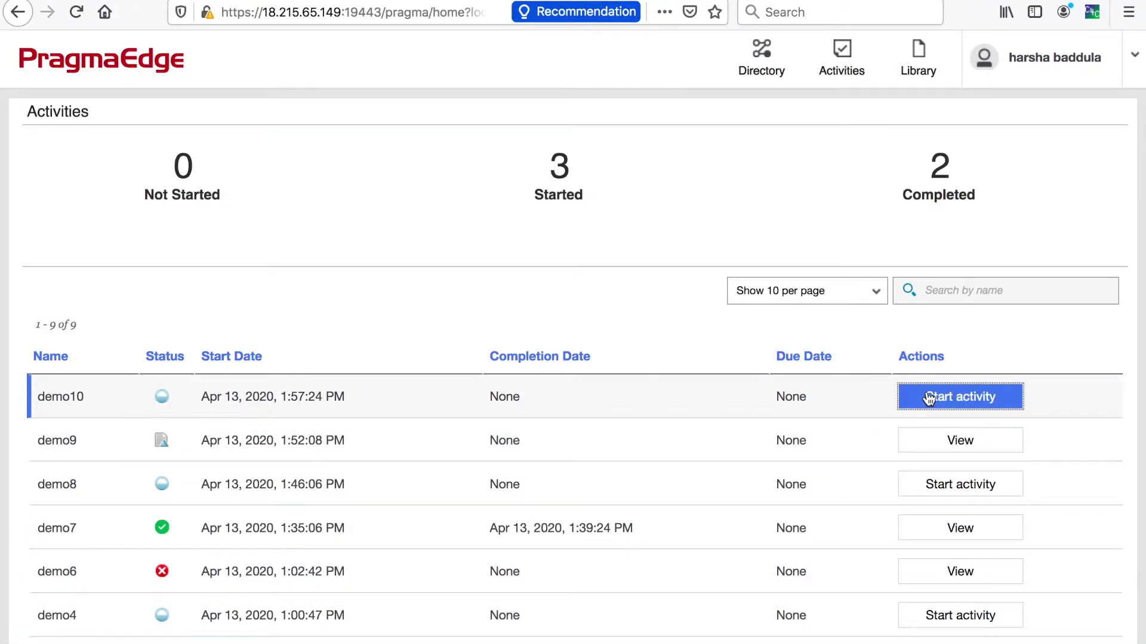
click(649, 418)
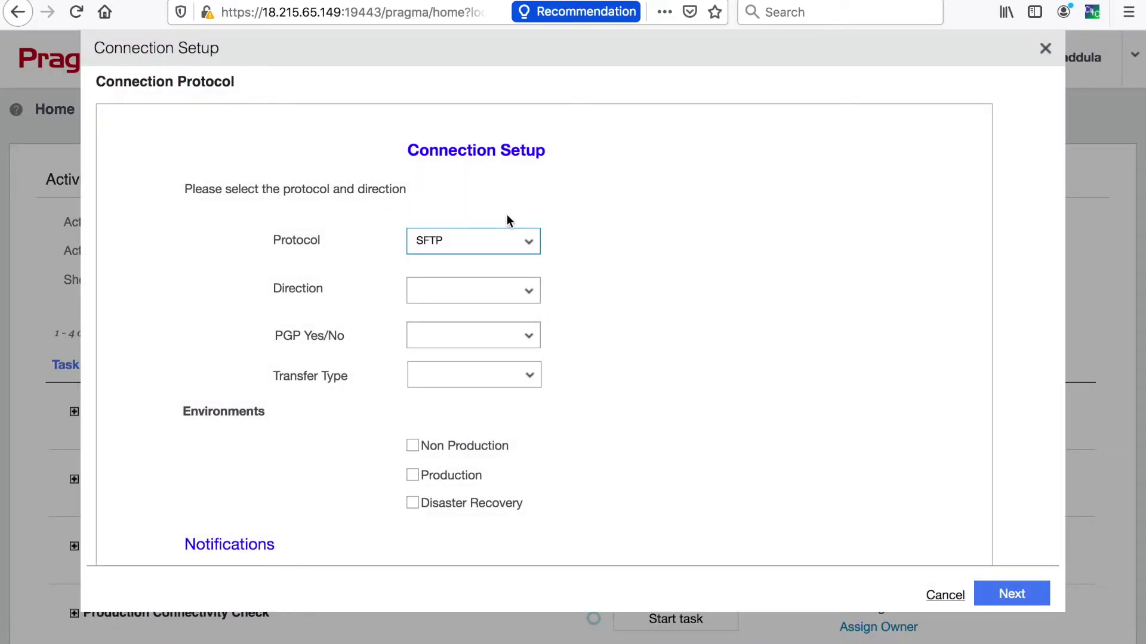
Choose SFTP, both incoming and outgoing, PGP No, transfer type Both, and include Non Production.
click(515, 242)
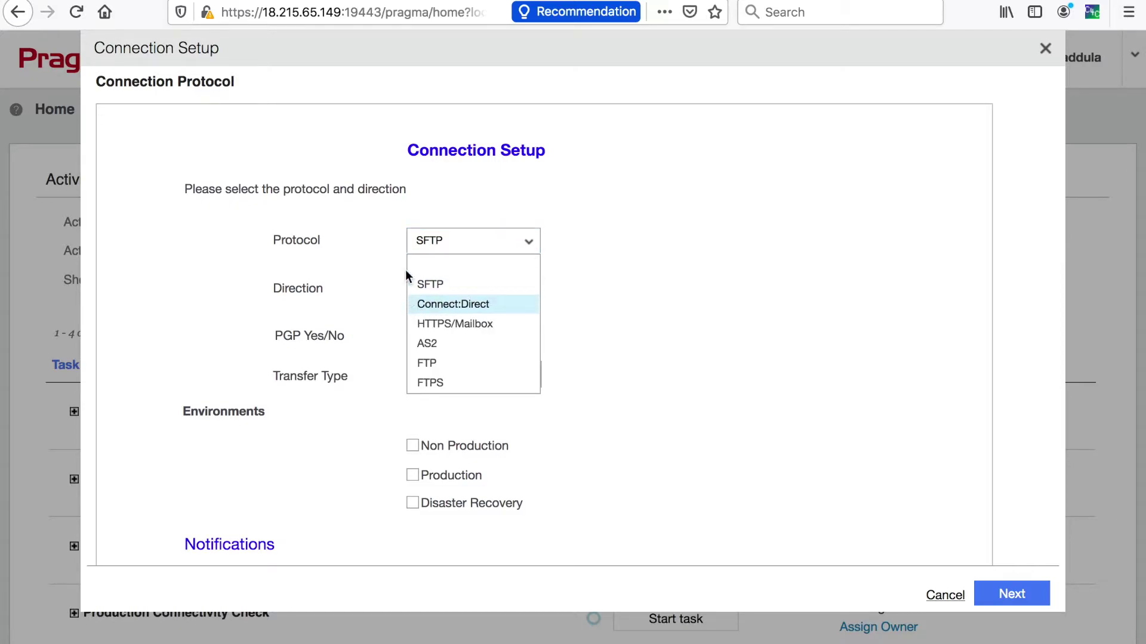
click(440, 284)
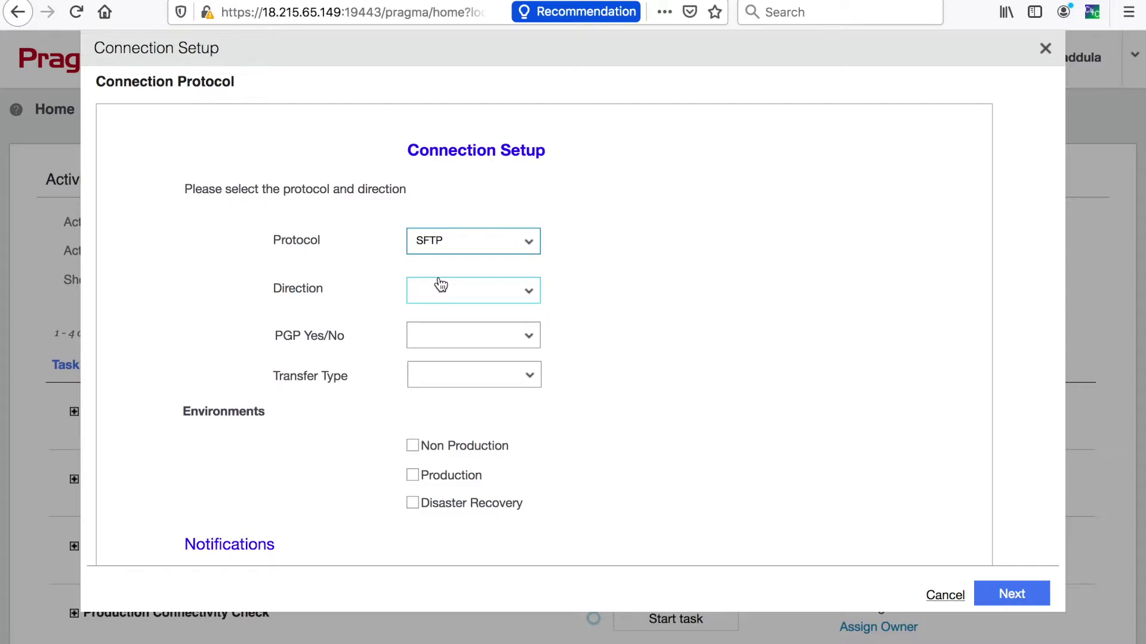
click(441, 285)
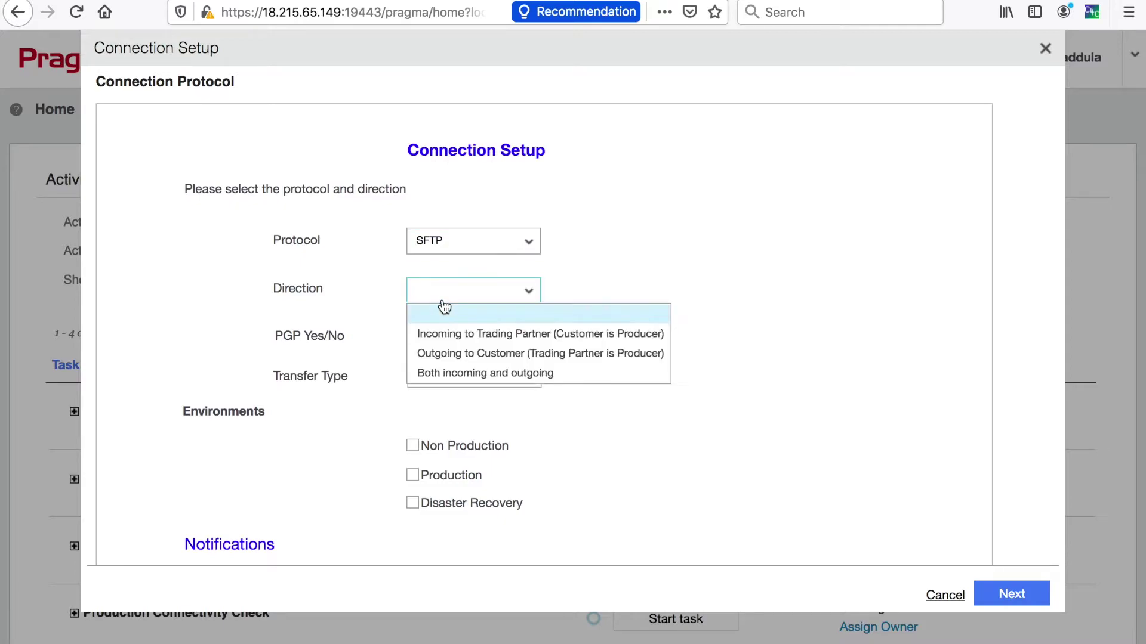
click(445, 373)
click(438, 330)
click(445, 400)
click(454, 372)
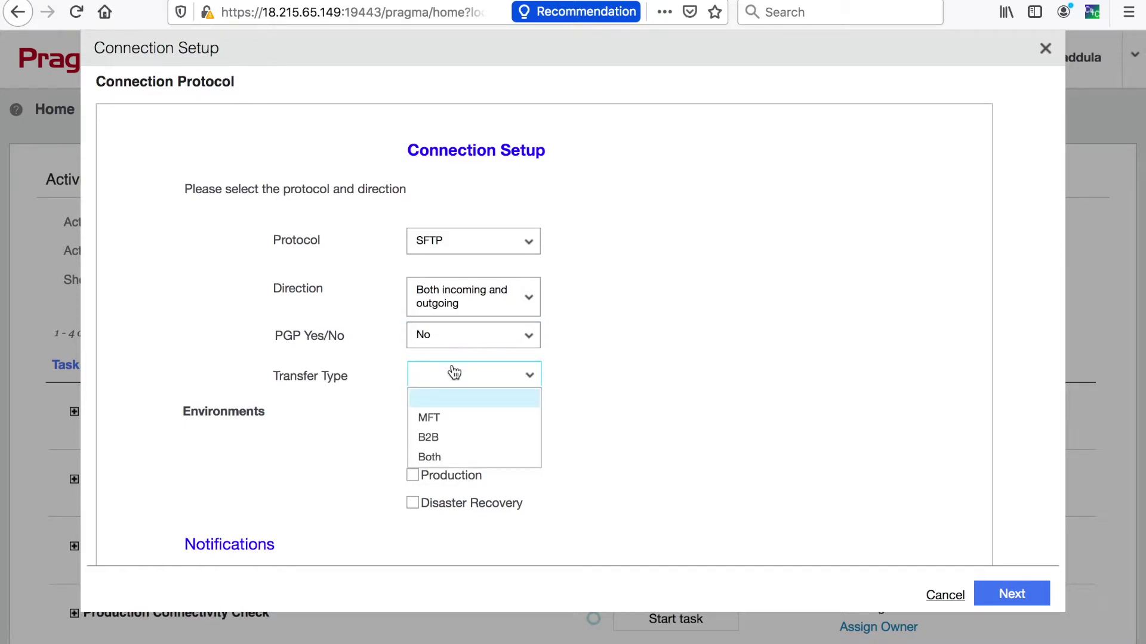
click(439, 457)
scroll(592, 481, down, 3)
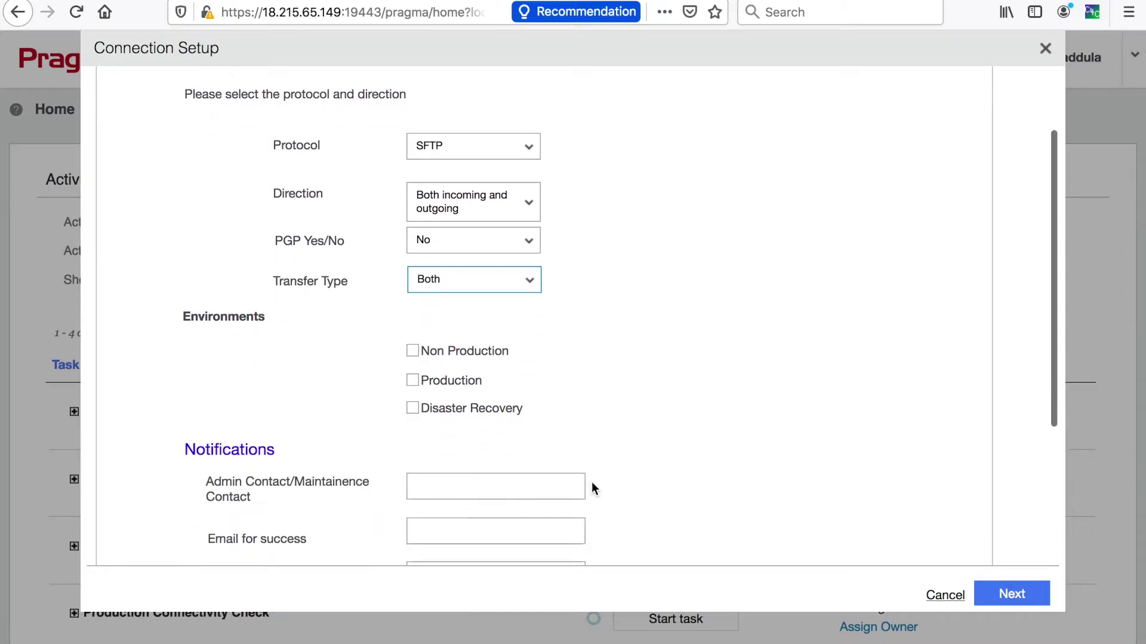
click(418, 318)
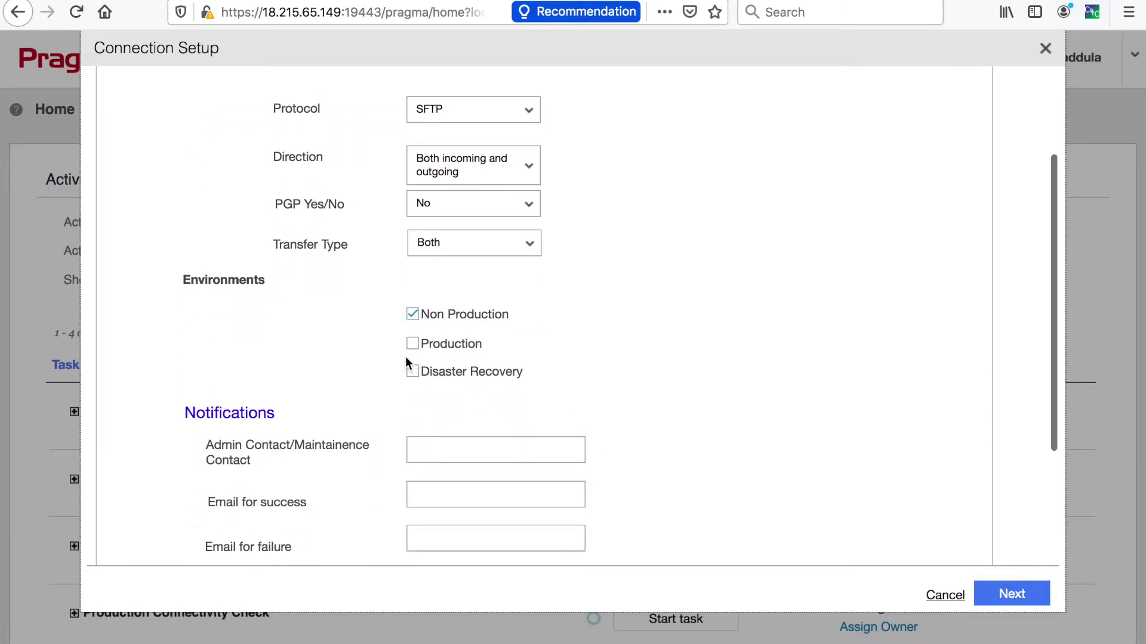
Enter the admin contact e-mail, reuse it for success and failure notifications, and continue.
click(435, 453)
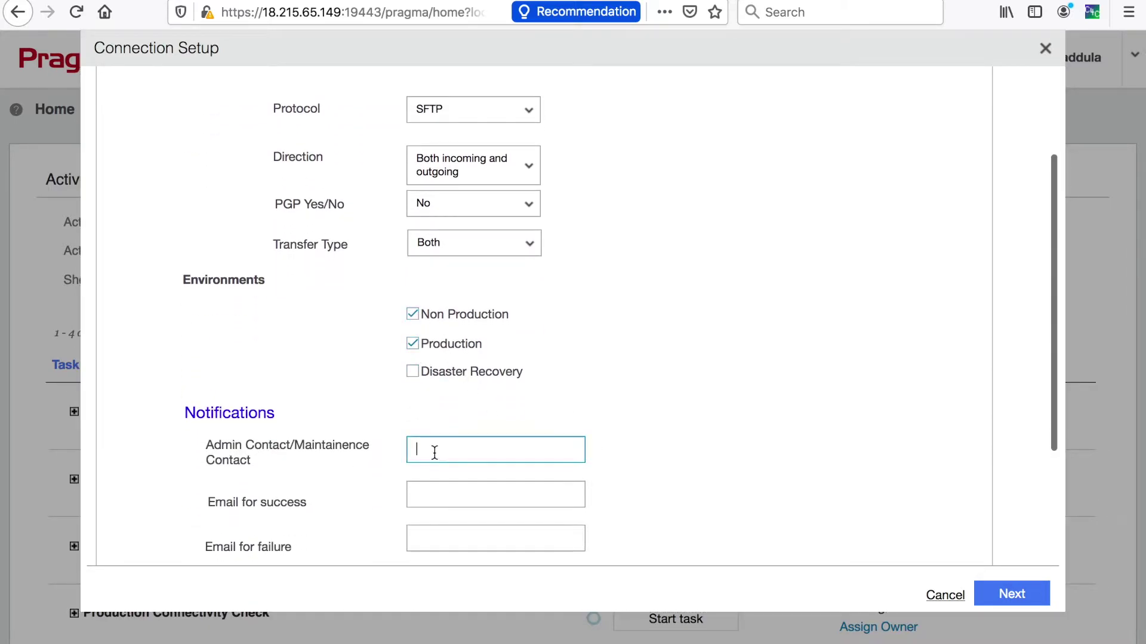
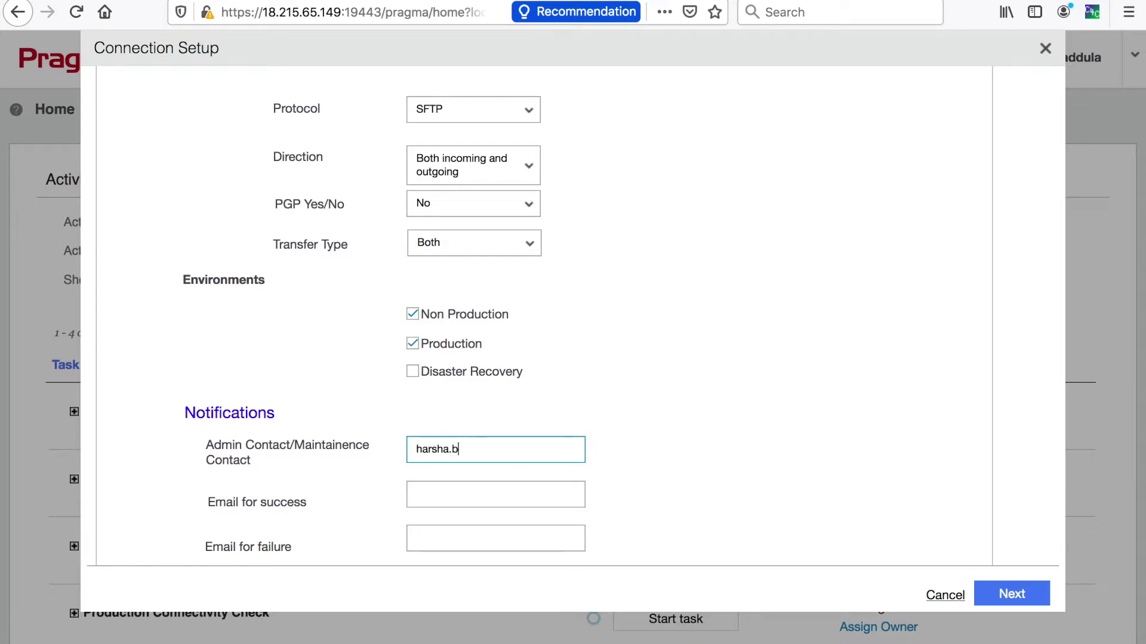
key(ctrl+a)
key(ctrl+c)
click(495, 494)
key(ctrl+v)
click(496, 538)
key(ctrl+v)
click(1014, 594)
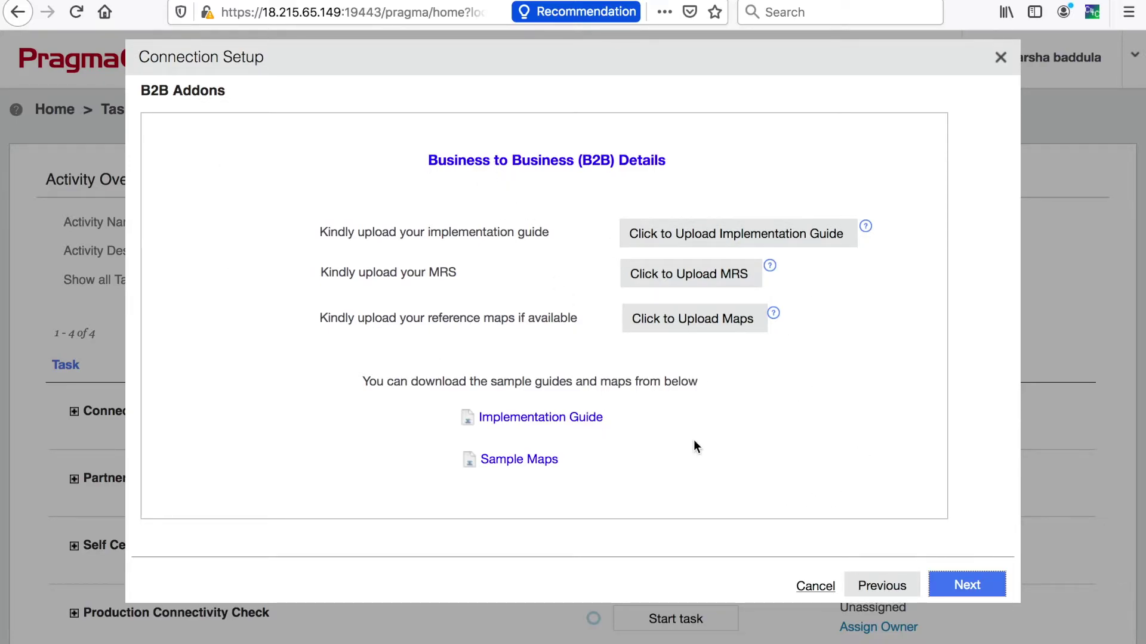
Set the outbound connection type to PULL and the inbound type to PUSH, then finish.
click(965, 585)
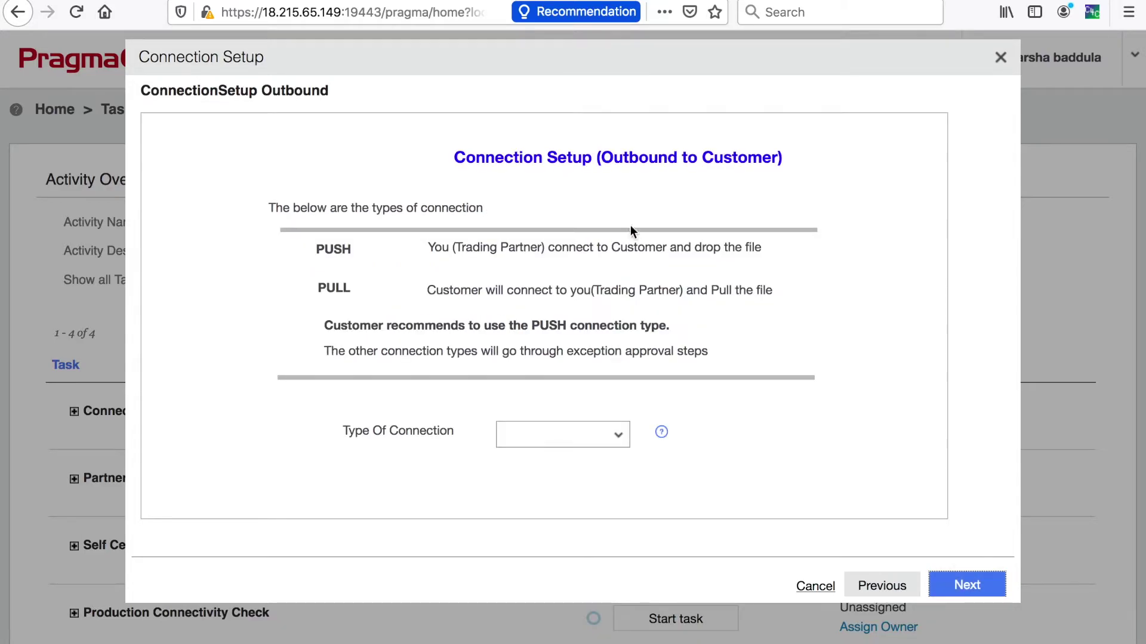
click(617, 440)
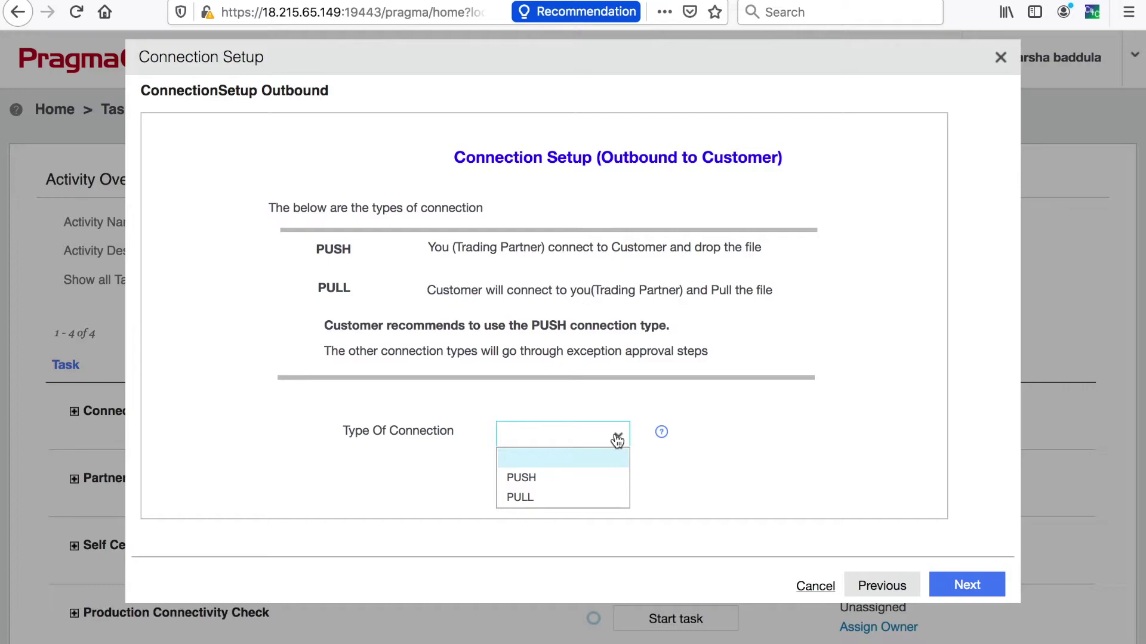
click(554, 499)
click(963, 592)
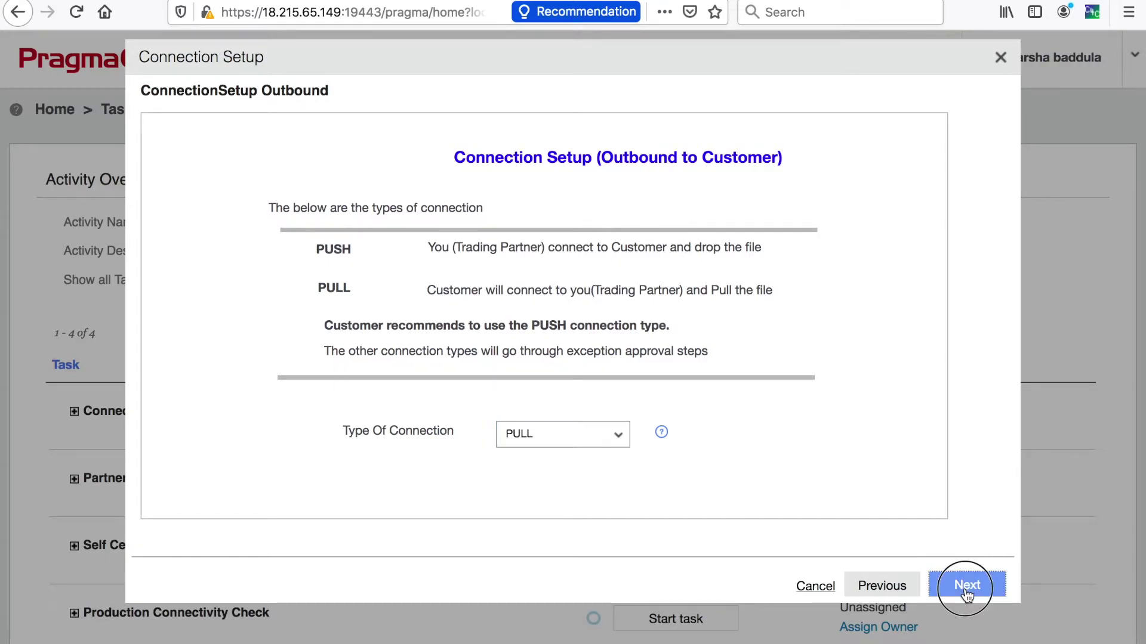
click(605, 440)
click(557, 477)
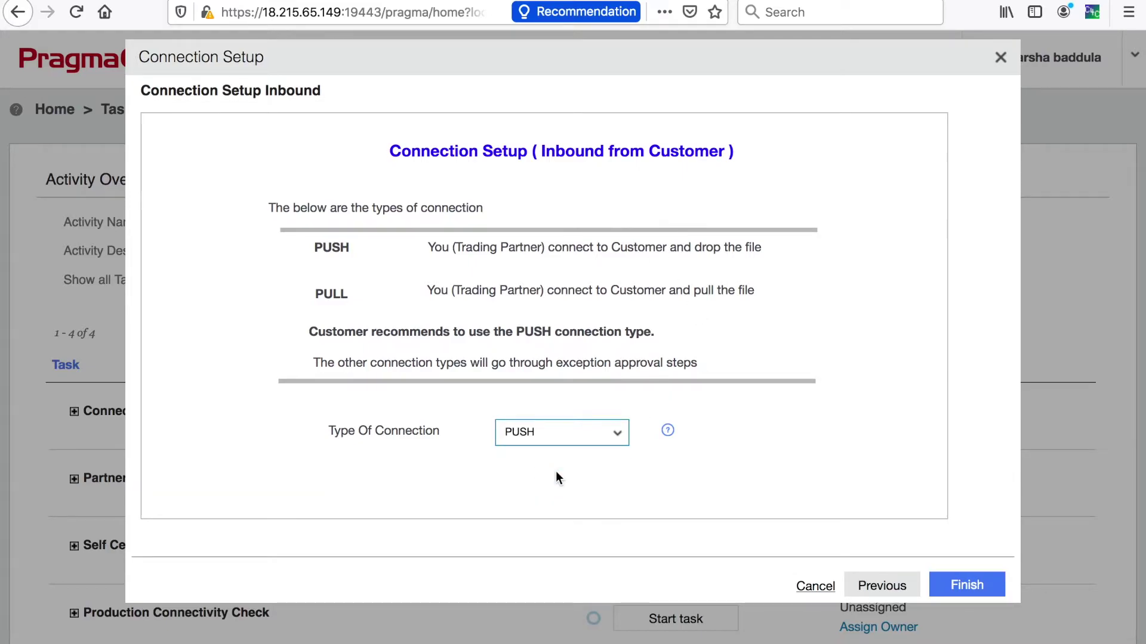
click(965, 586)
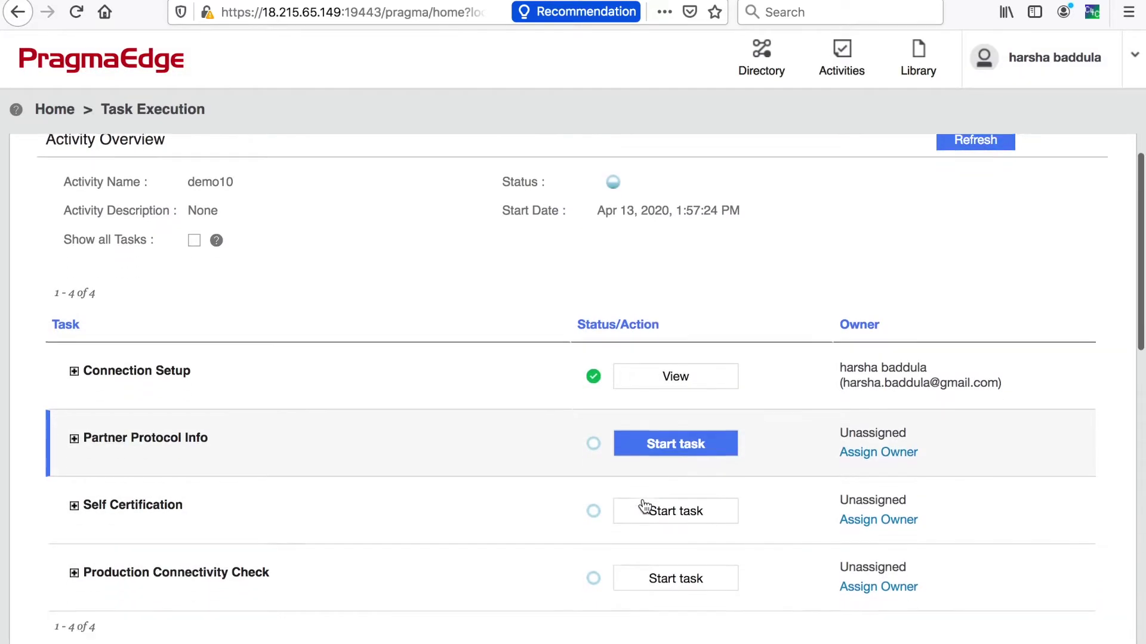
Start Partner Protocol Info and keep SSH Key as the authentication type.
click(659, 411)
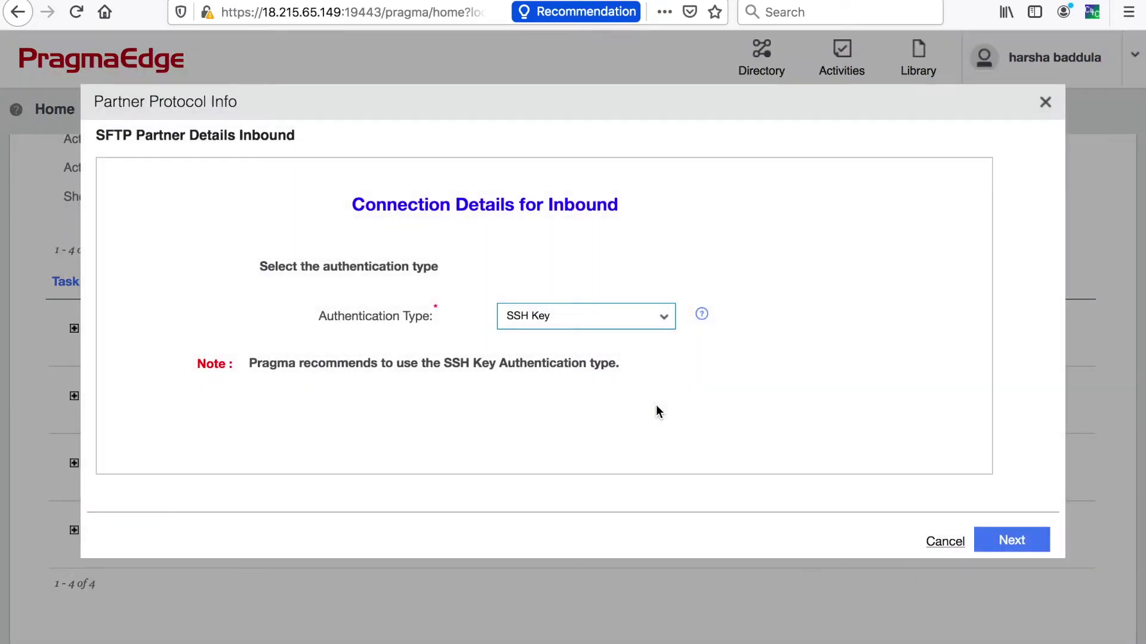
click(637, 319)
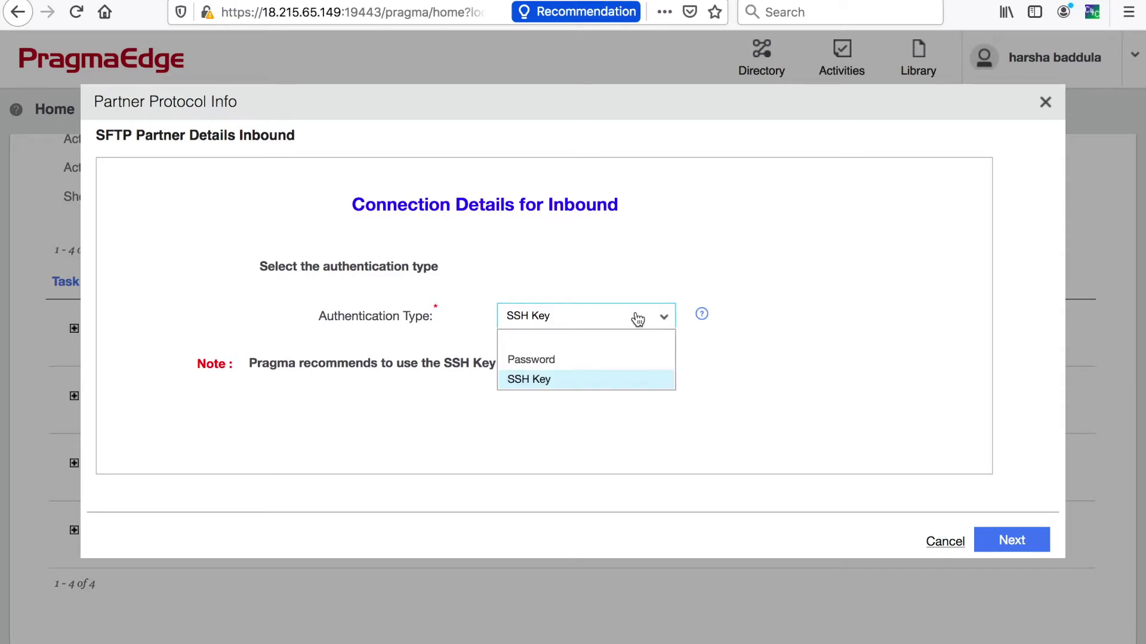
click(588, 380)
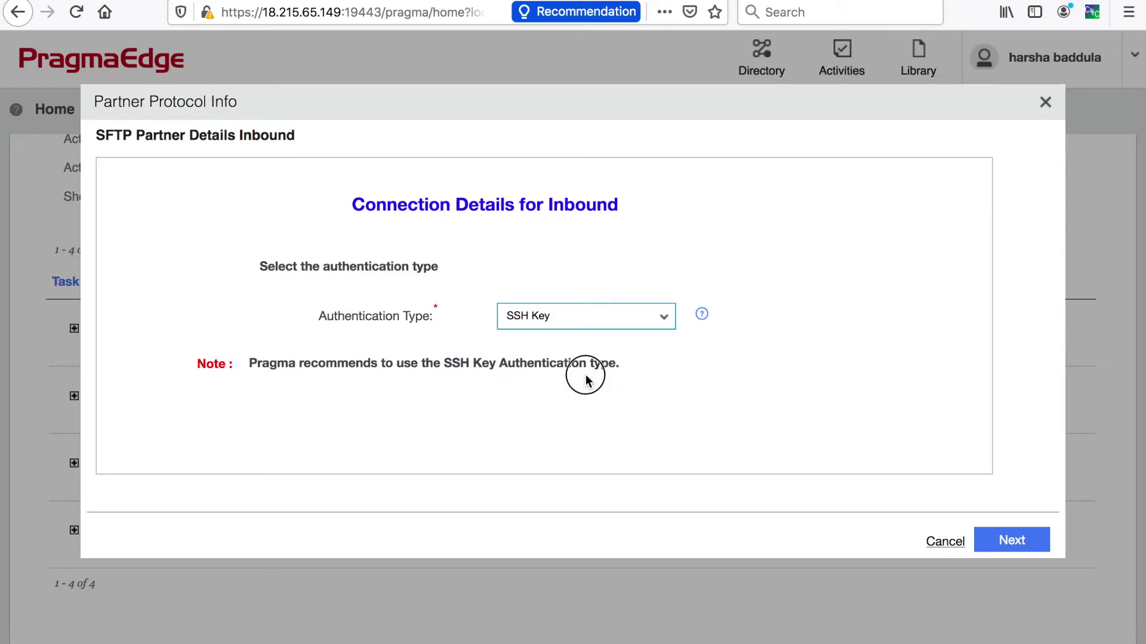
click(1024, 544)
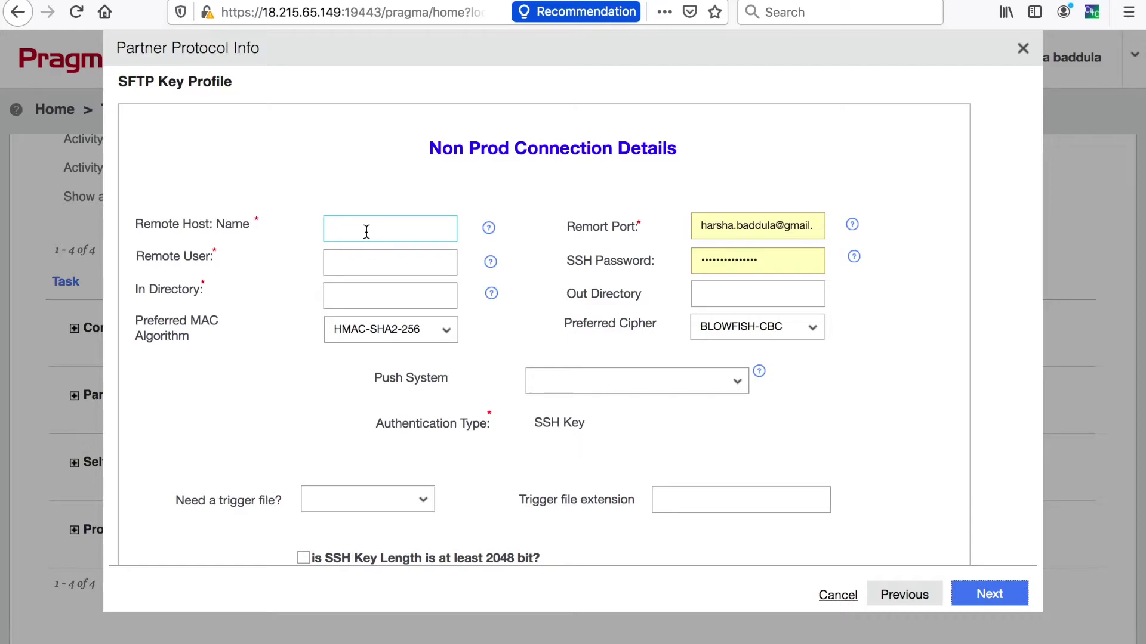
Enter host 52.33.115.100, user admin, port 8119, the SSH password, and In Directory /in.
click(366, 232)
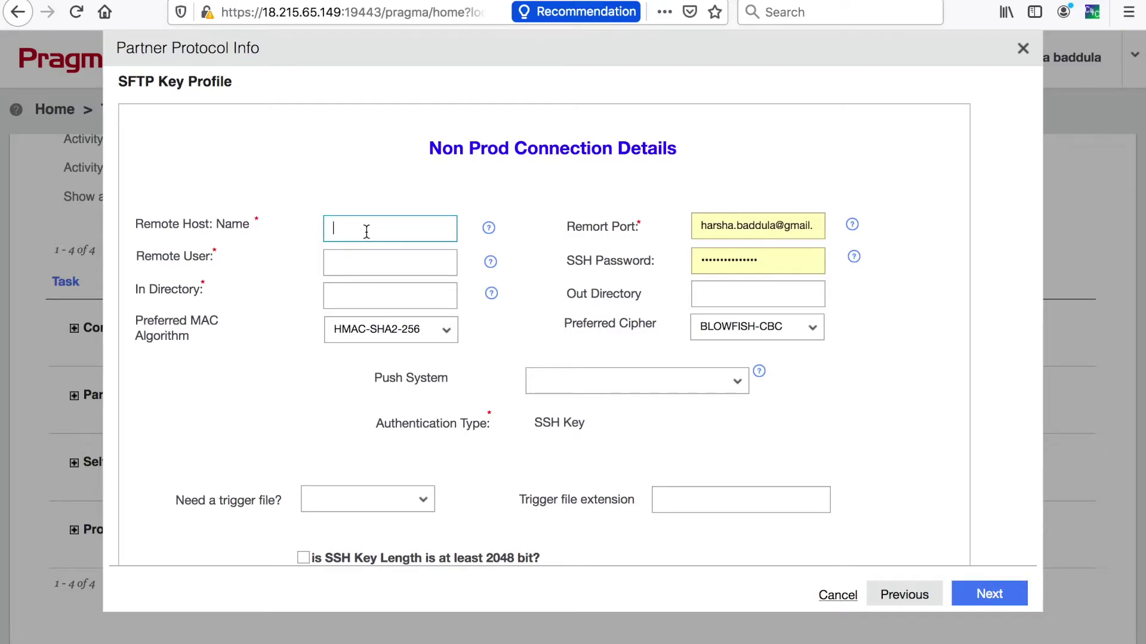
text(52.33.115.100)
click(347, 265)
text(admin)
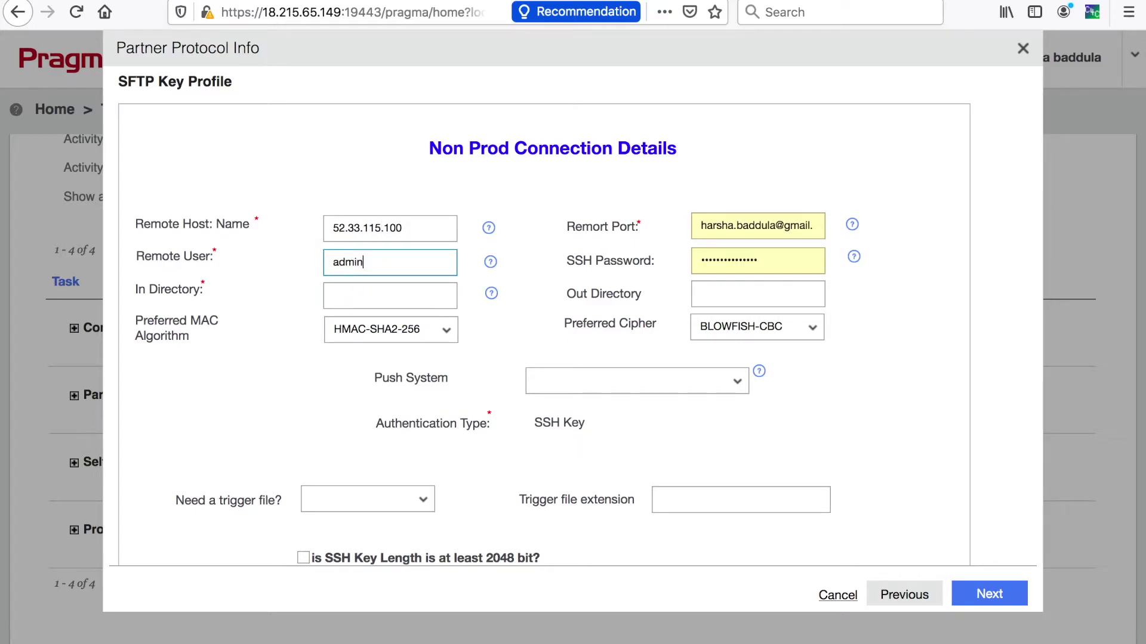
triple_click(733, 231)
text(8119)
click(654, 281)
double_click(746, 260)
text(••)
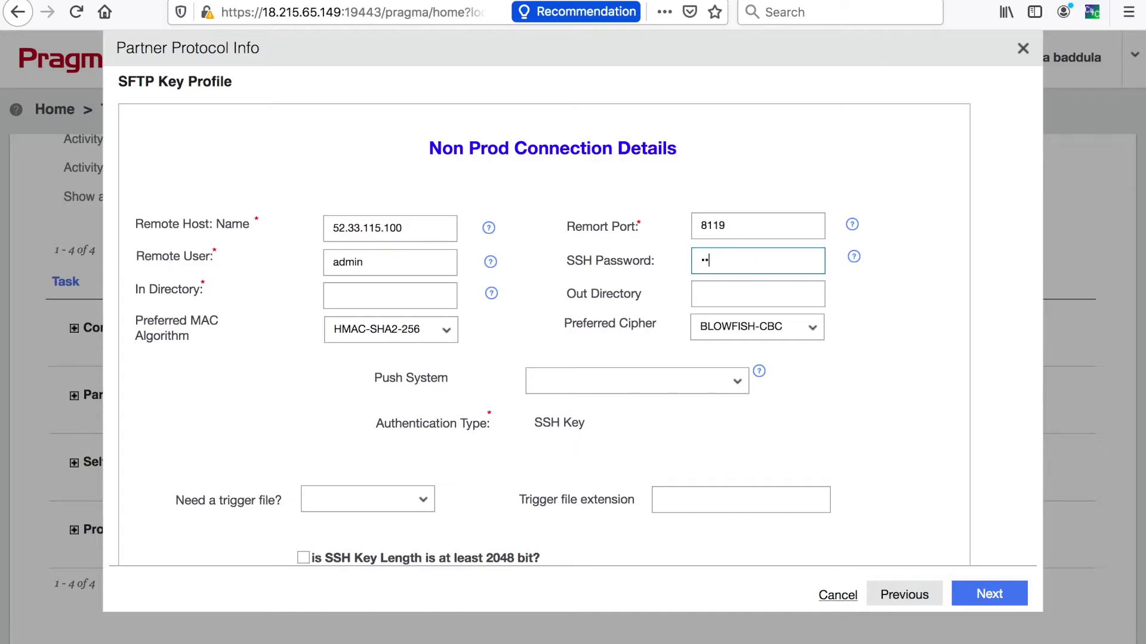
text(••)
click(402, 299)
text(/in)
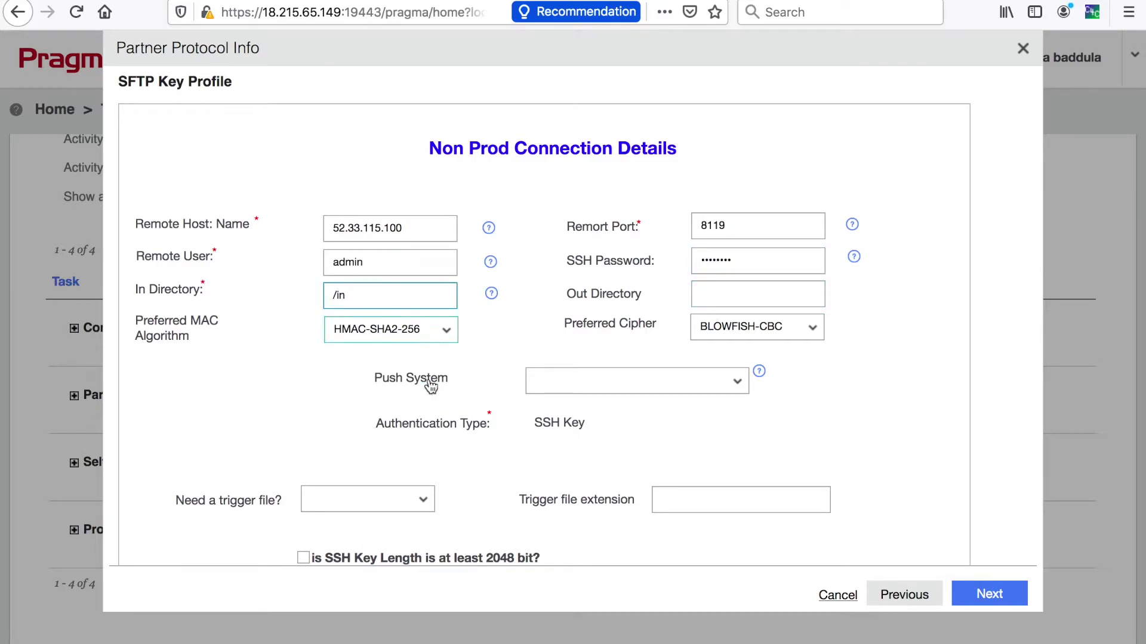
Confirm the 2048-bit SSH key, whitelist IP 4.52.33.21, and continue to production details.
scroll(477, 424, down, 3)
click(302, 462)
scroll(302, 465, down, 3)
click(420, 469)
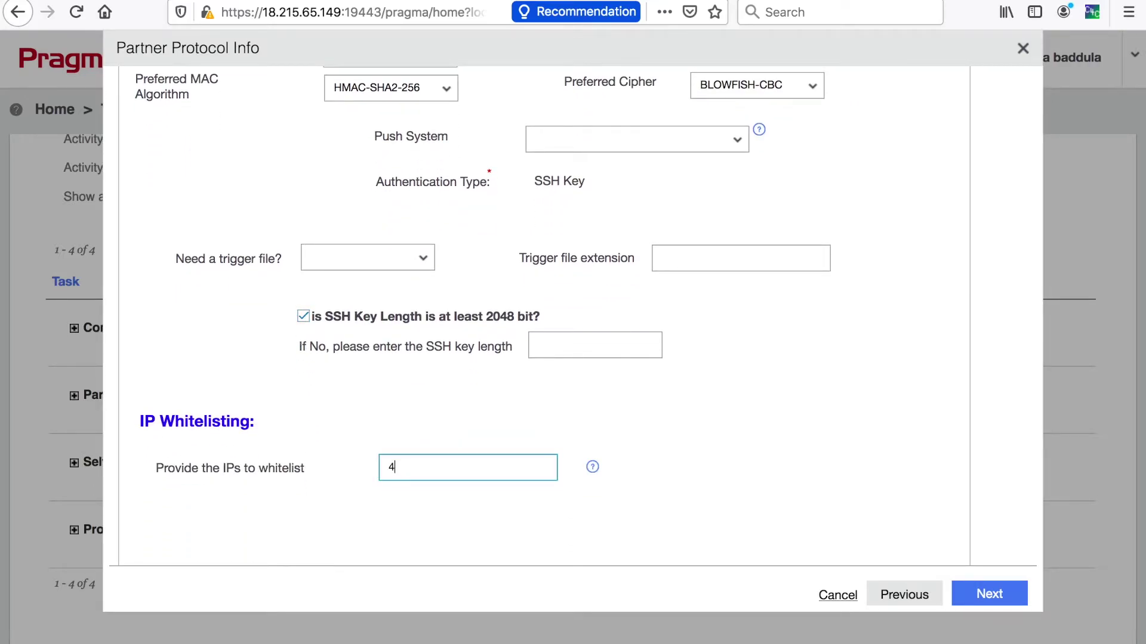
text(4.52.33.21)
click(995, 591)
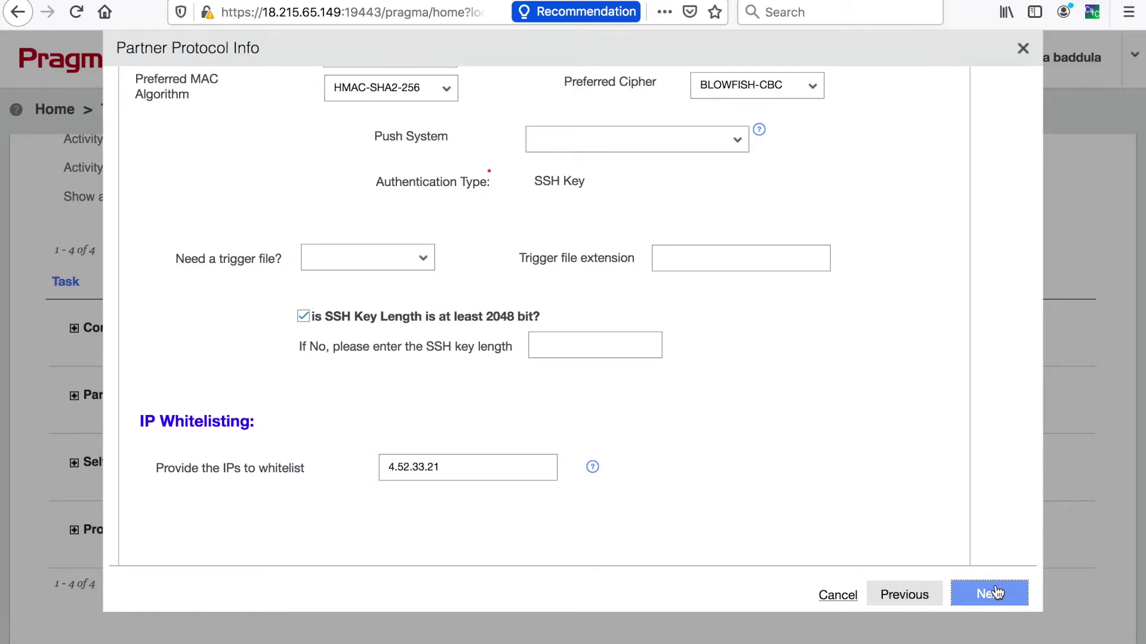
scroll(779, 301, down, 3)
scroll(780, 301, up, 3)
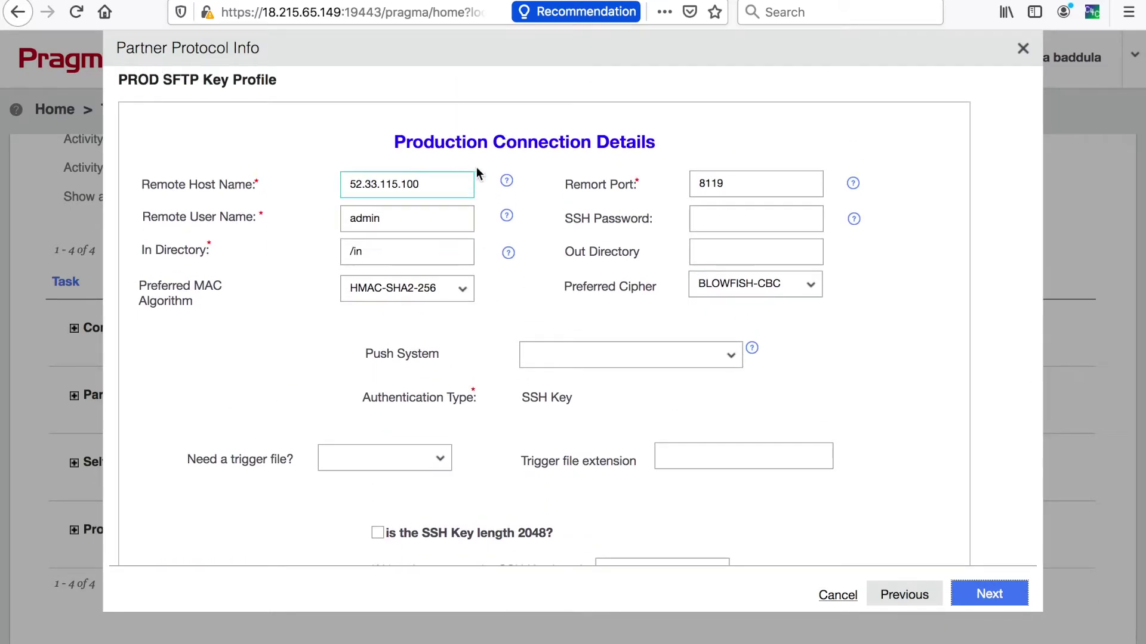
Enter the production SSH password, confirm the 2048-bit key length, and finish the task.
click(717, 209)
text(•••••••)
scroll(668, 321, down, 3)
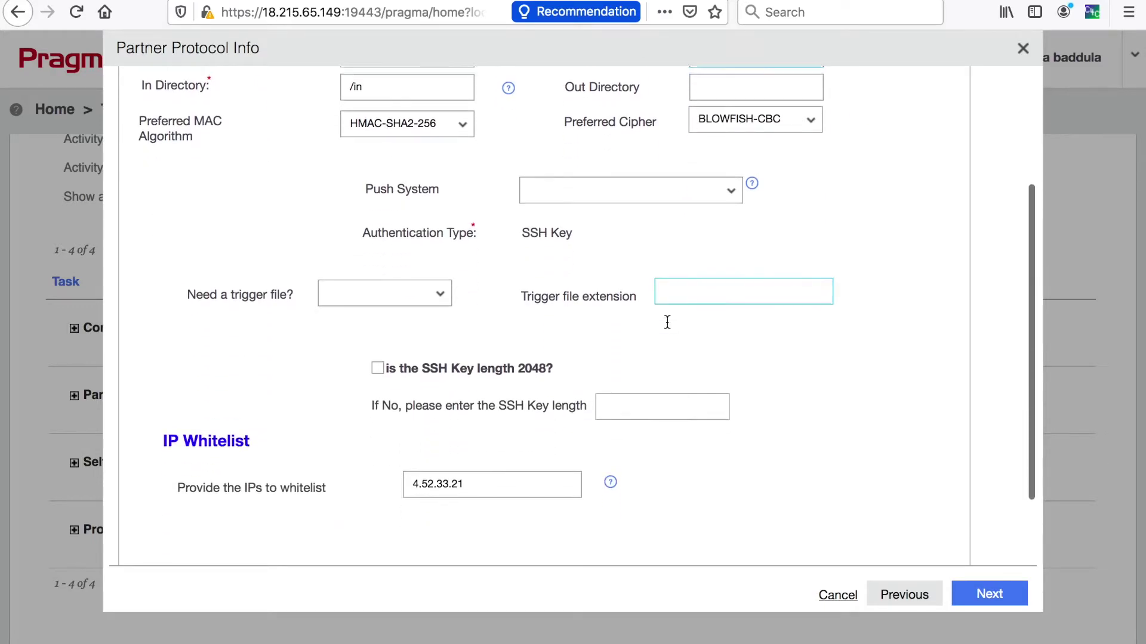
click(377, 367)
click(990, 594)
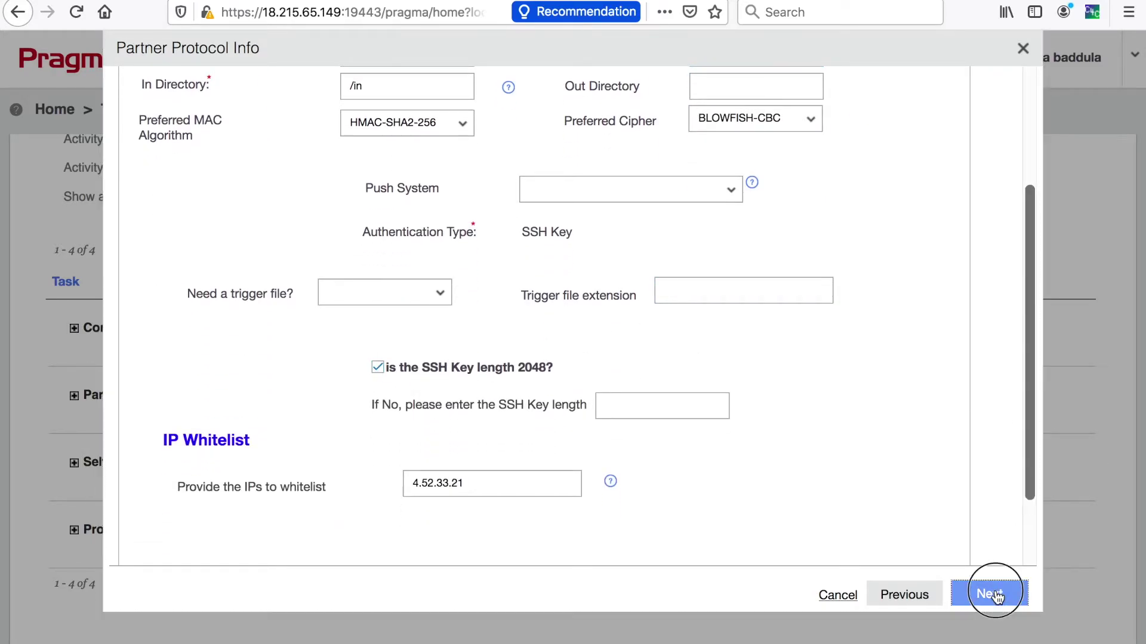
click(657, 462)
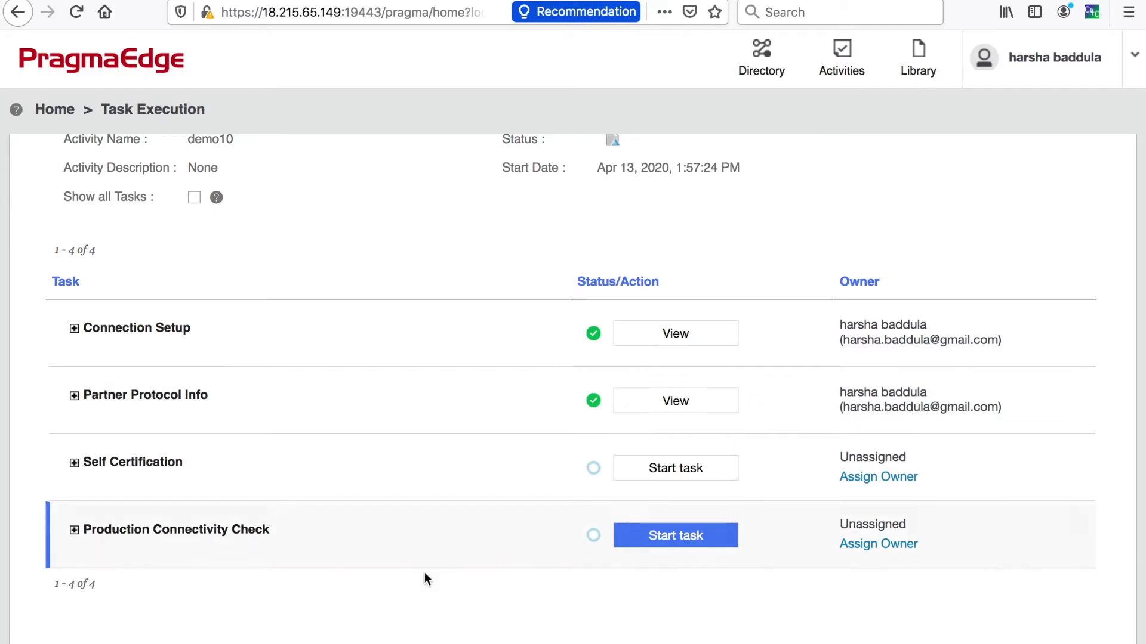
Switch to the sponsor's Chrome session and refresh the activity's task statuses.
mouse_move(398, 637)
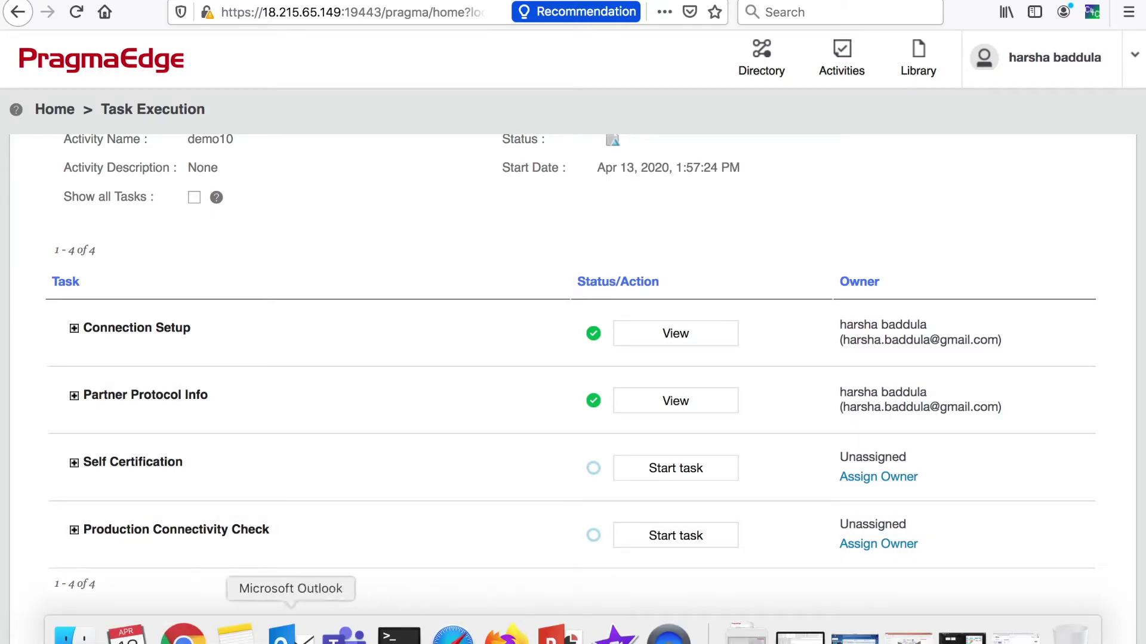
click(184, 635)
scroll(631, 349, up, 3)
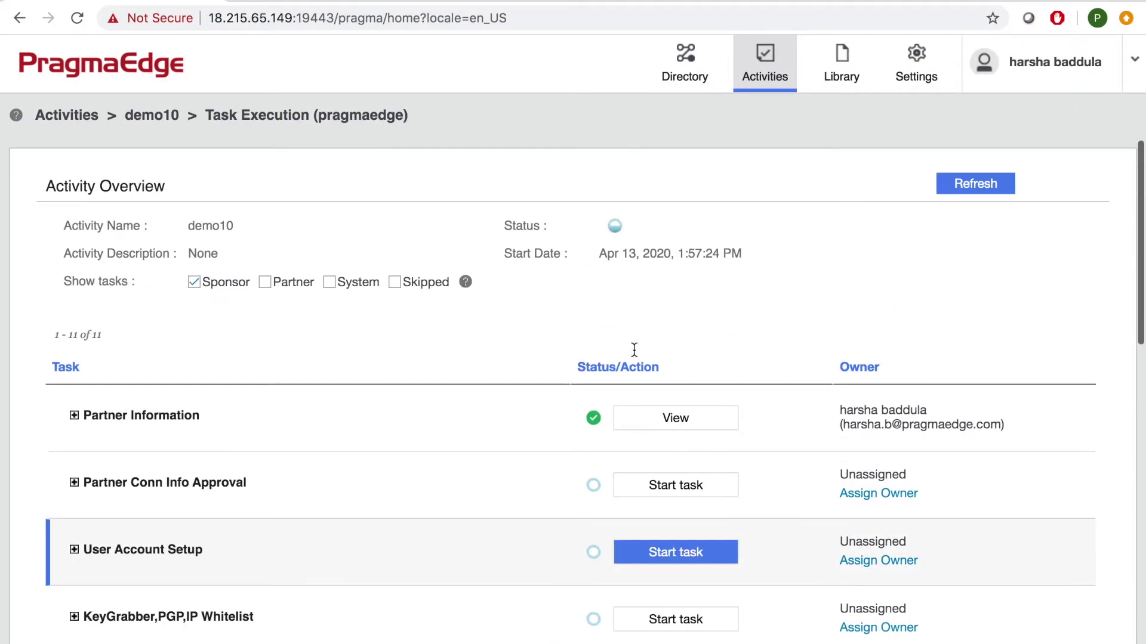
click(996, 182)
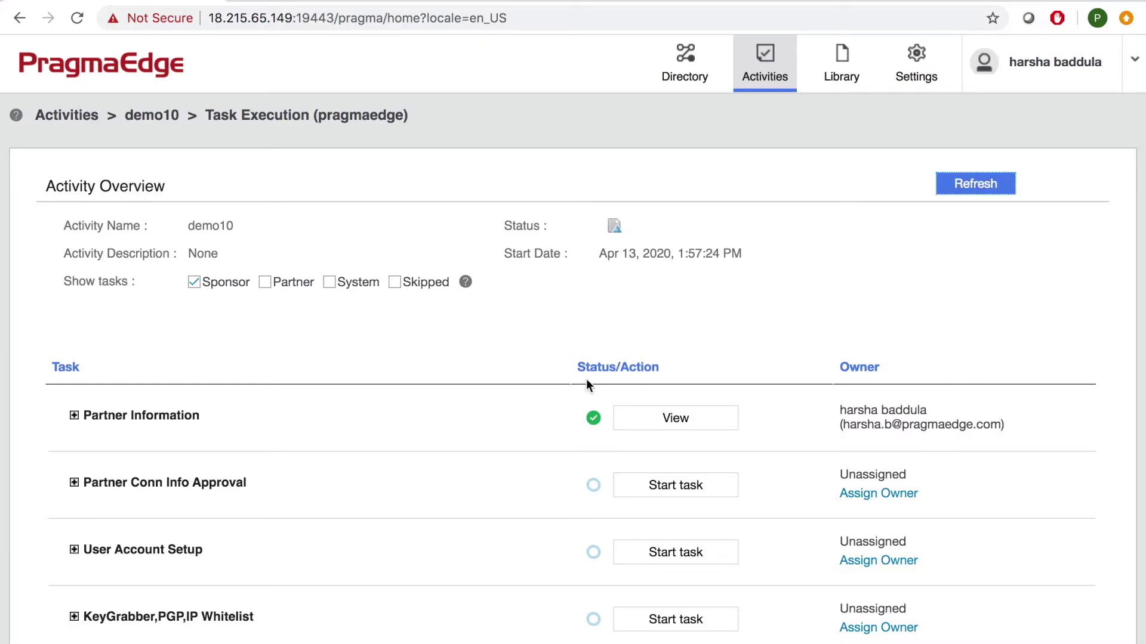
Approve the Partner Conn Info Approval task with the comment 'approve'.
click(685, 489)
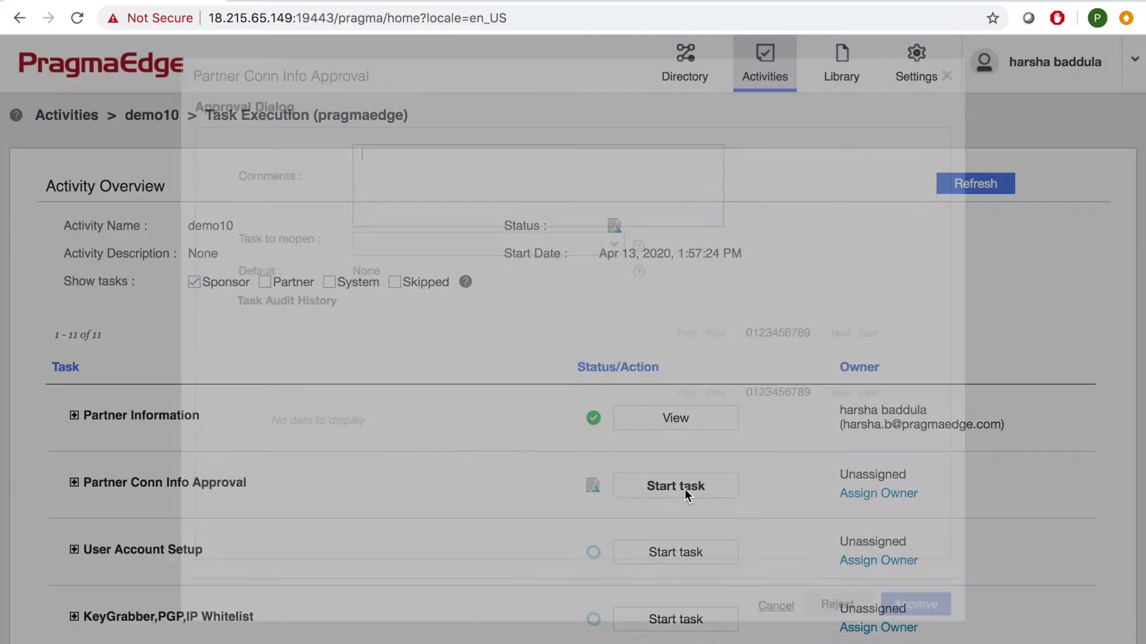
click(447, 129)
text(approve)
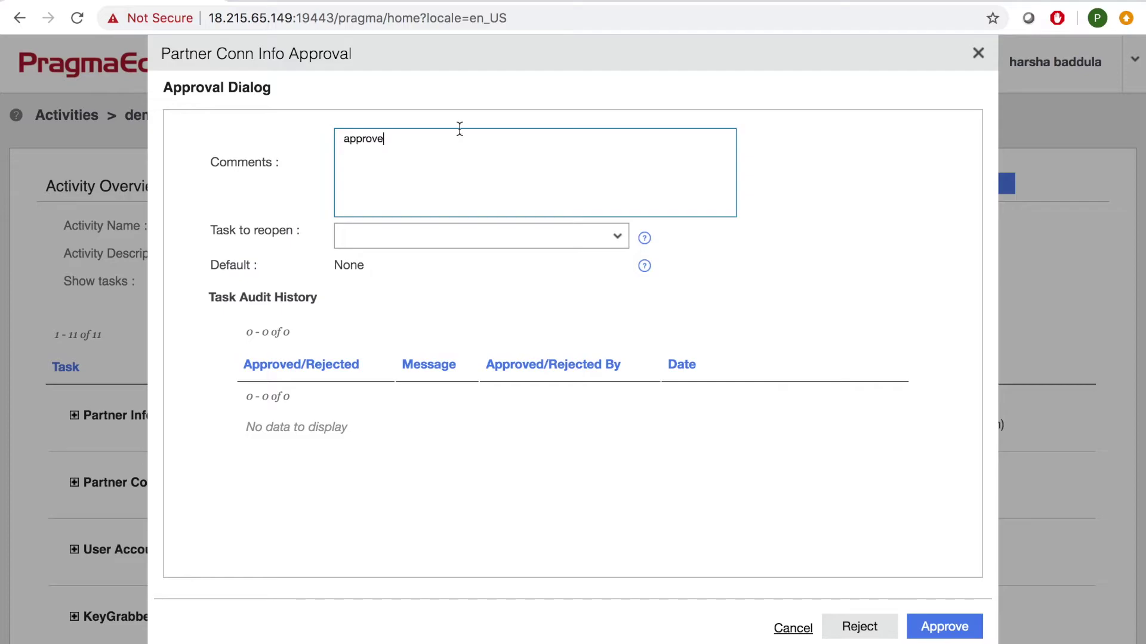
click(941, 628)
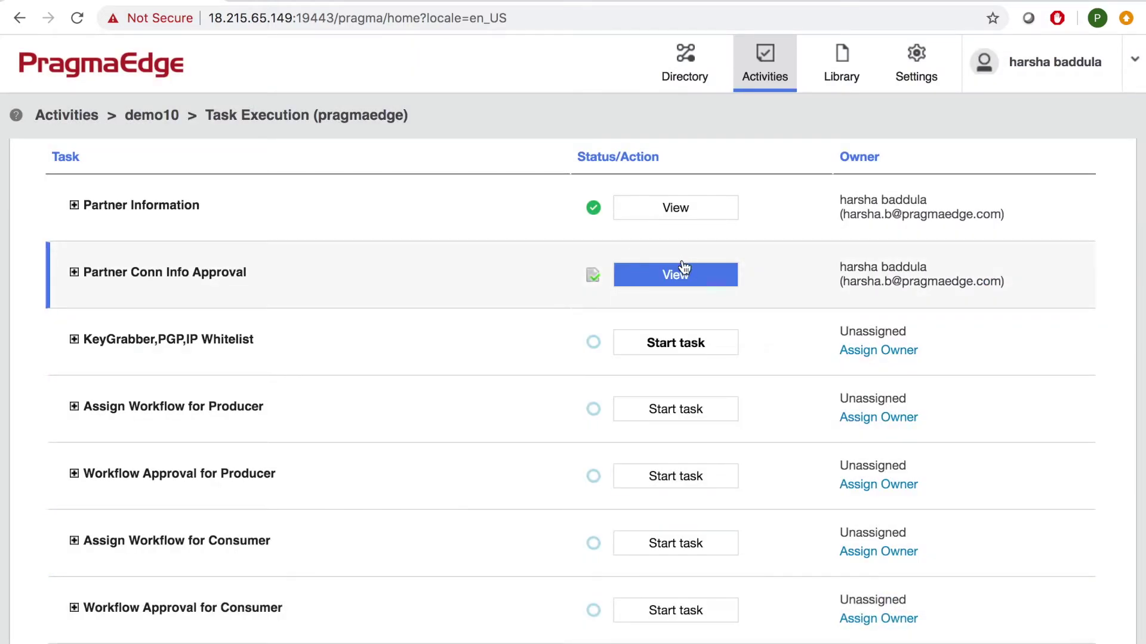
Start and complete the KeyGrabber,PGP,IP Whitelist task.
click(695, 350)
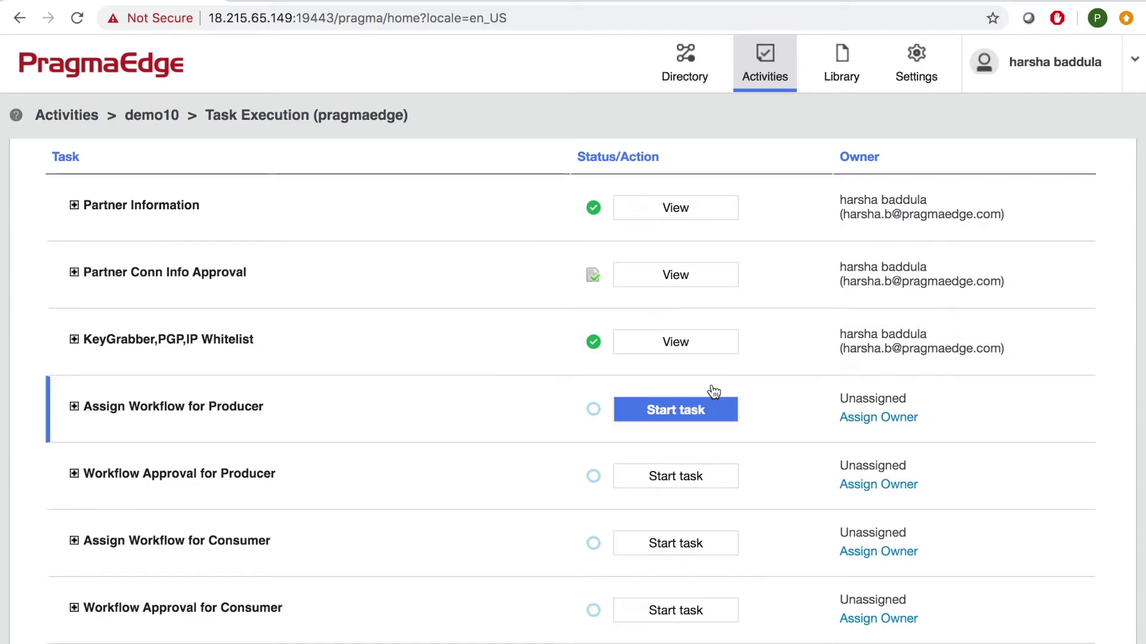
Start Assign Workflow for Producer and choose Template_HealthCare as the workflow template.
click(673, 415)
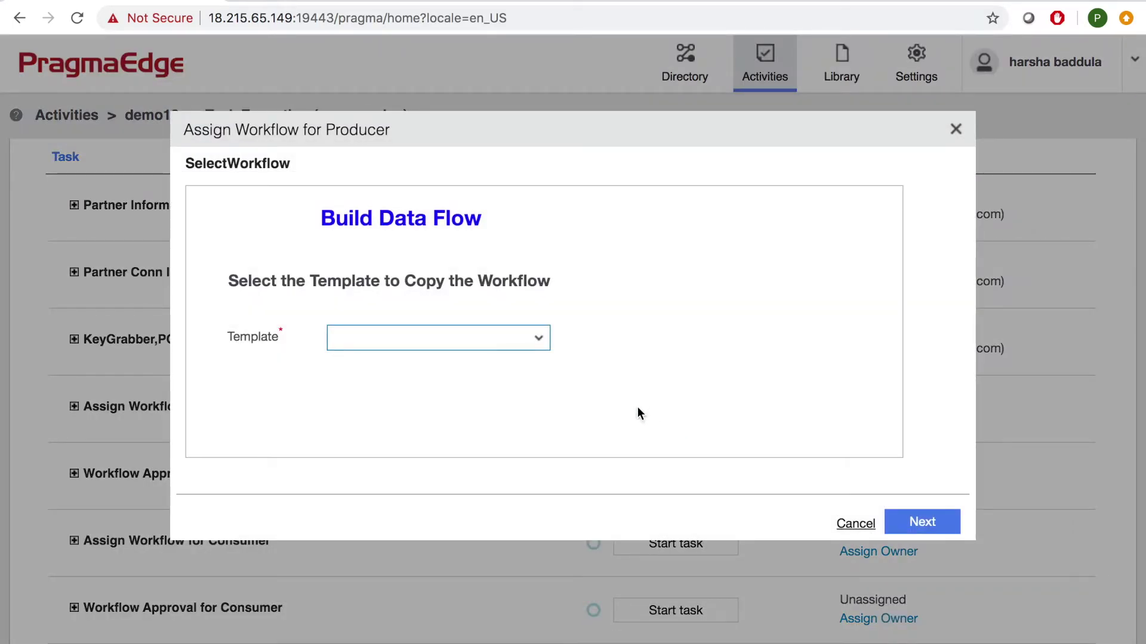
click(490, 340)
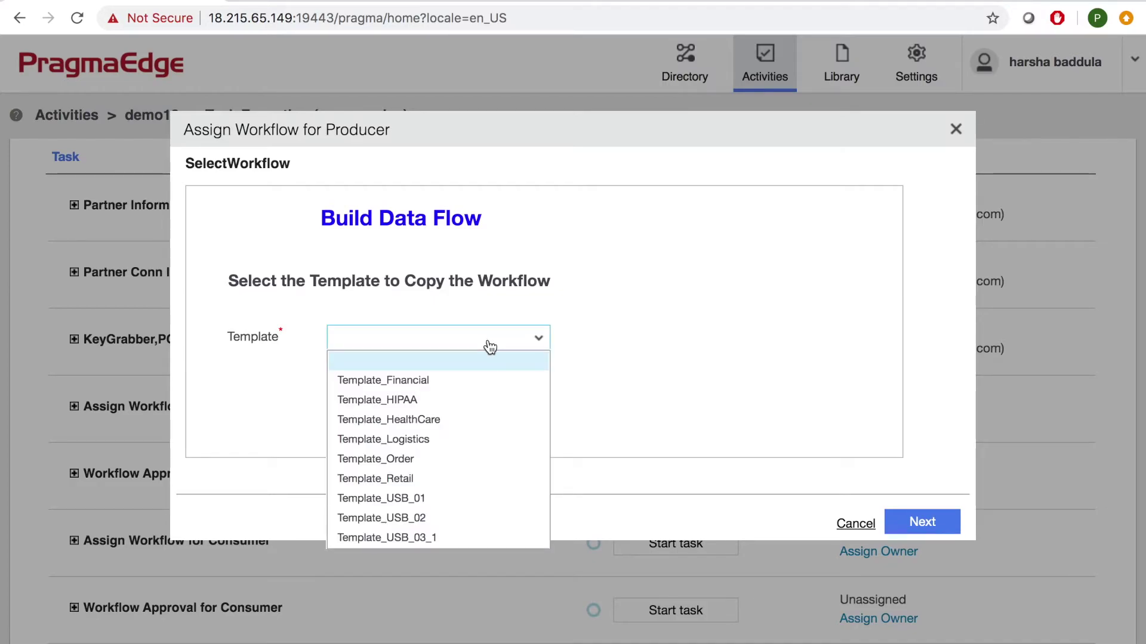
click(447, 421)
click(916, 529)
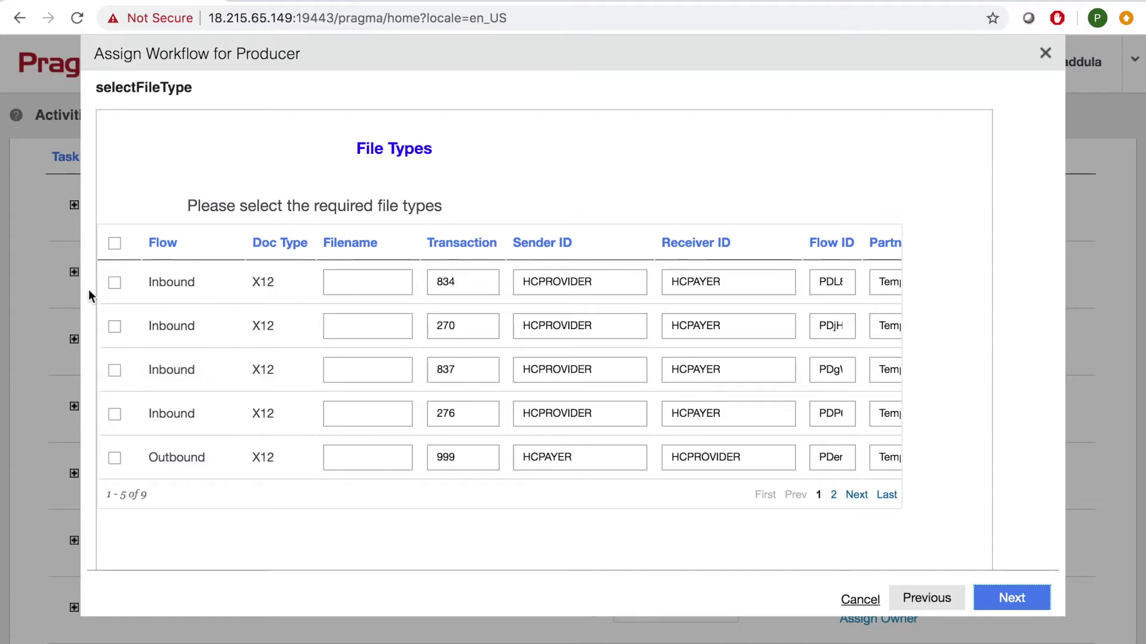
Select inbound 834 and 270 with sender ID pragma and receiver ID 1234, then advance.
click(114, 283)
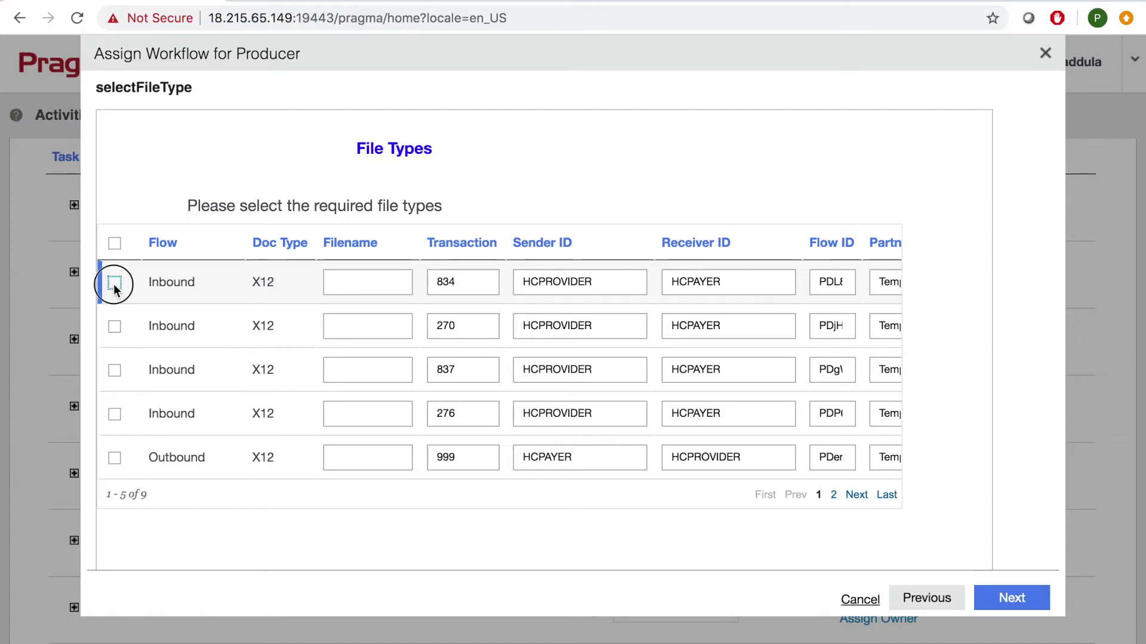
click(115, 327)
double_click(749, 284)
double_click(625, 284)
text(pragma)
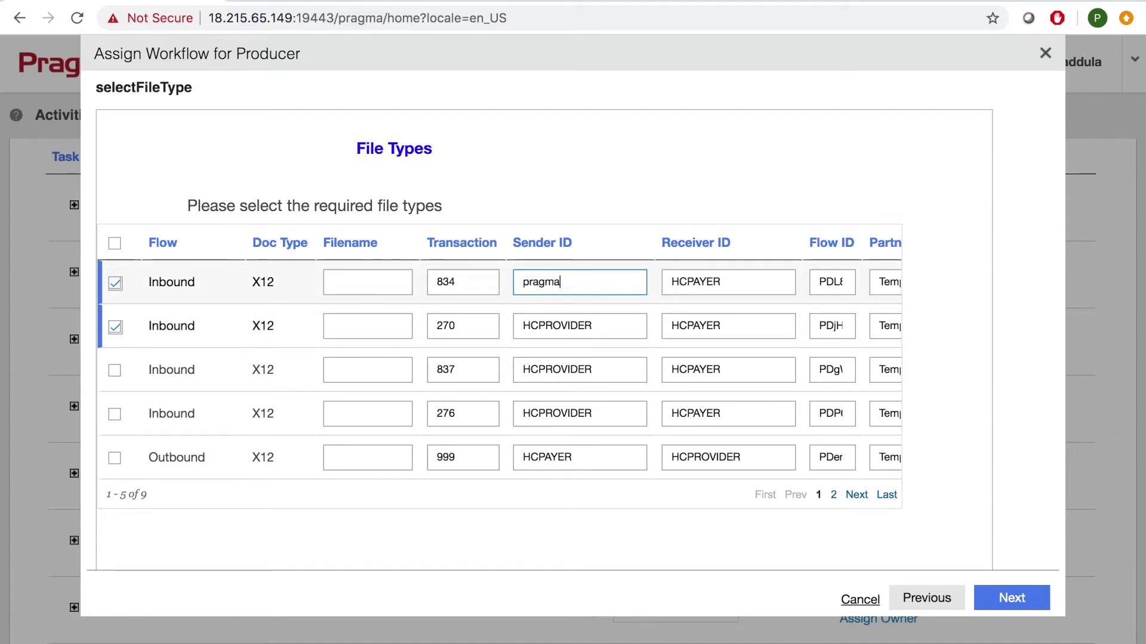
key(Tab)
text(1234)
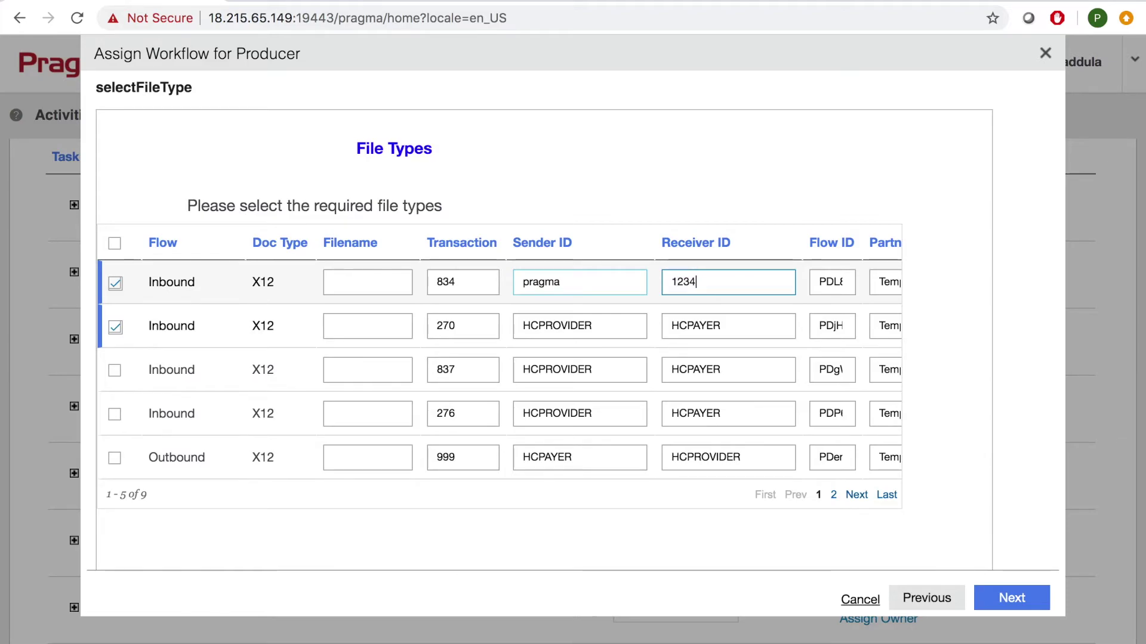
double_click(609, 325)
text(pragma)
key(Tab)
text(1234)
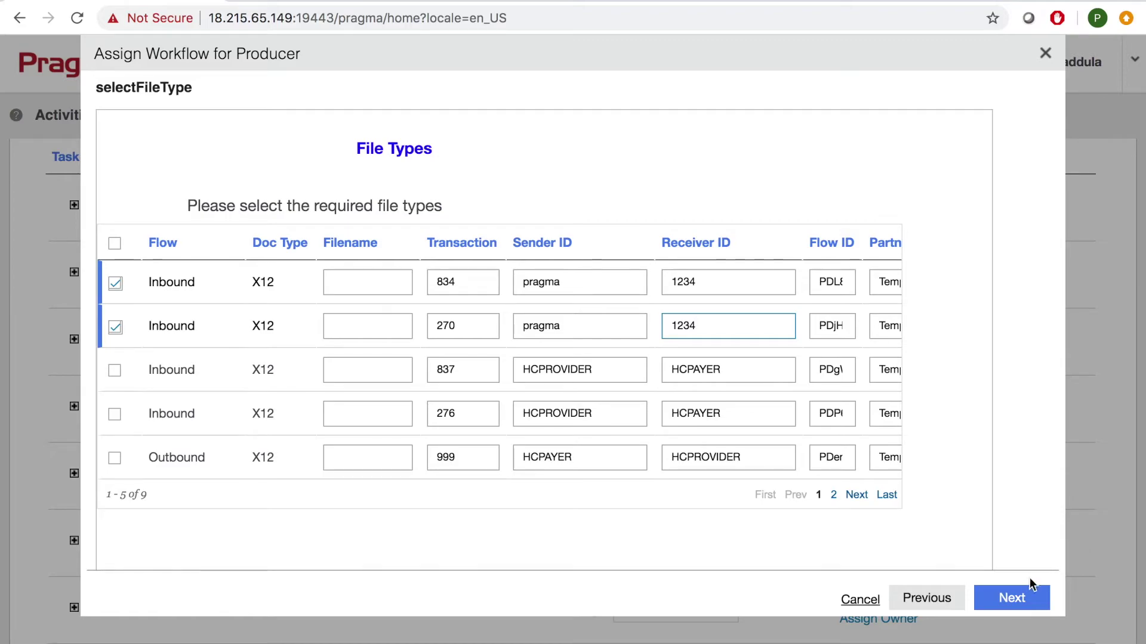
click(1021, 596)
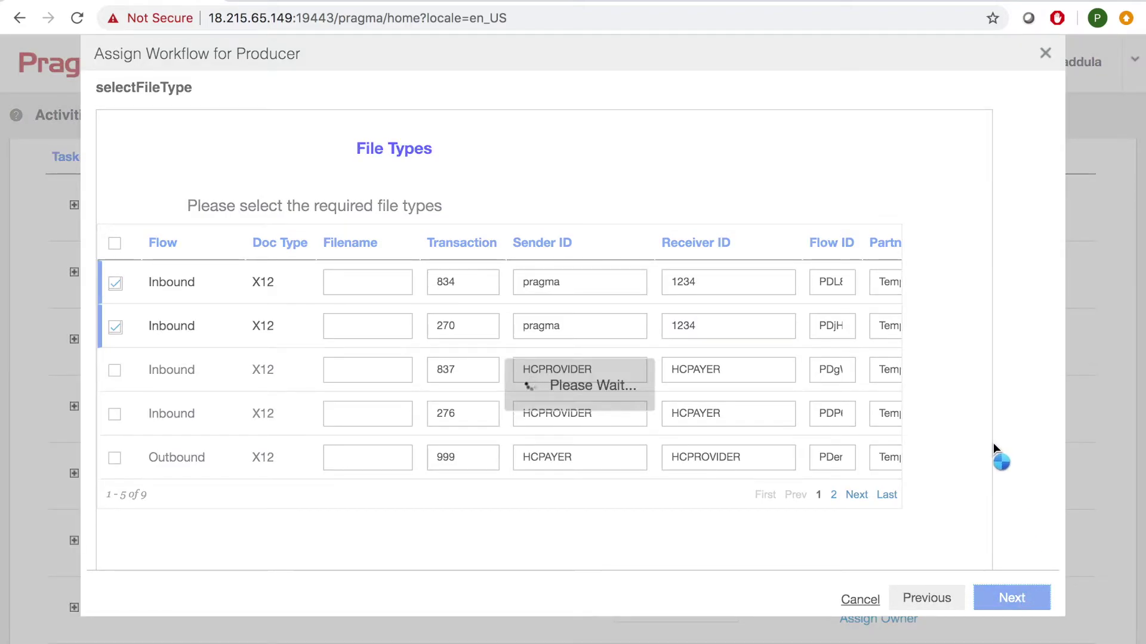
scroll(558, 338, down, 2)
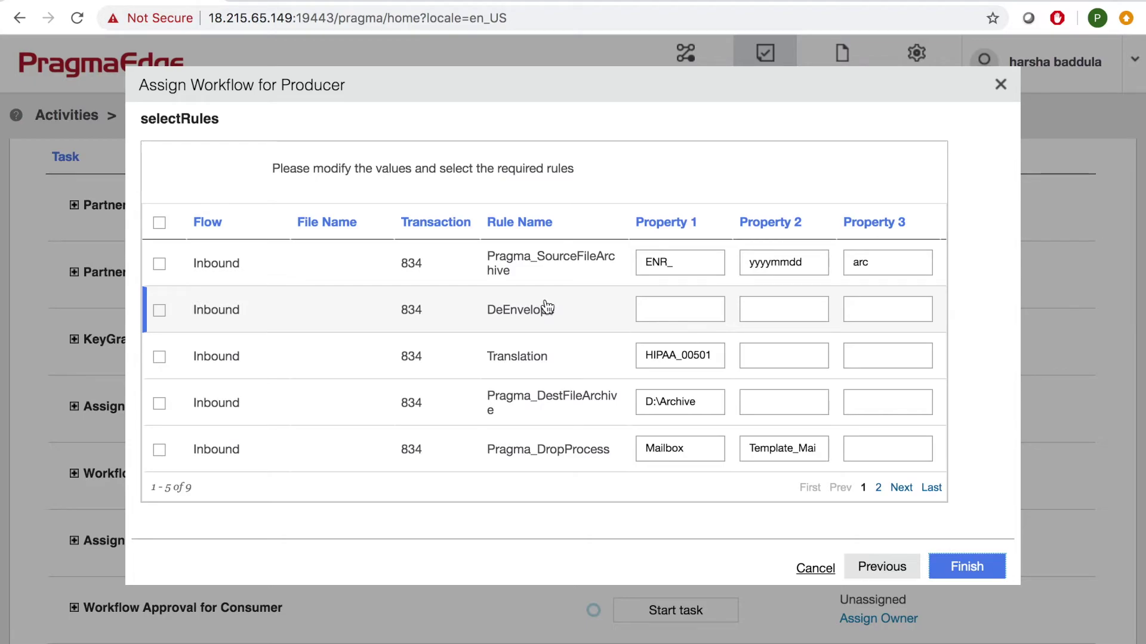
Select all five rules in the rules table and finish the producer workflow assignment.
click(160, 224)
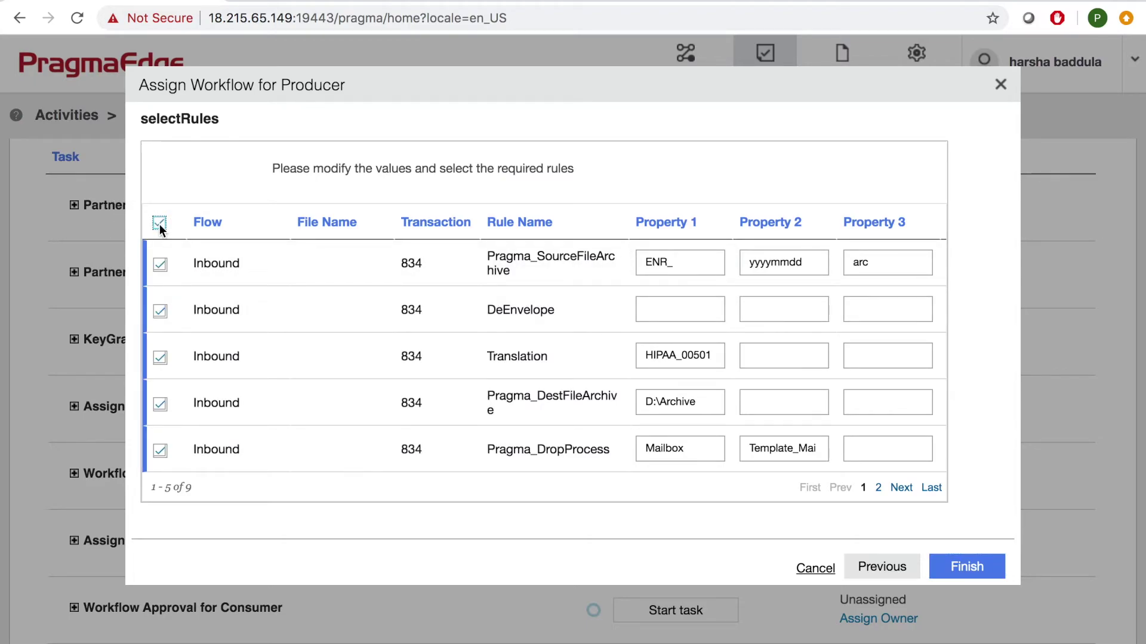
click(965, 568)
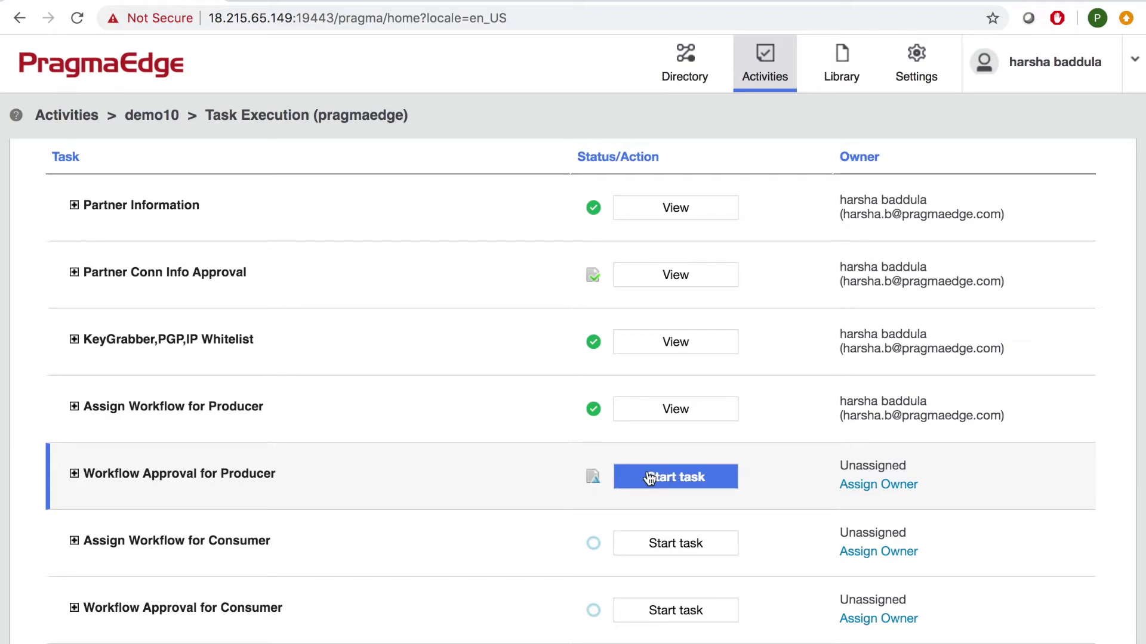
Approve Workflow Approval for Producer with the comment 'approve', then return to the partner's Firefox page.
click(649, 479)
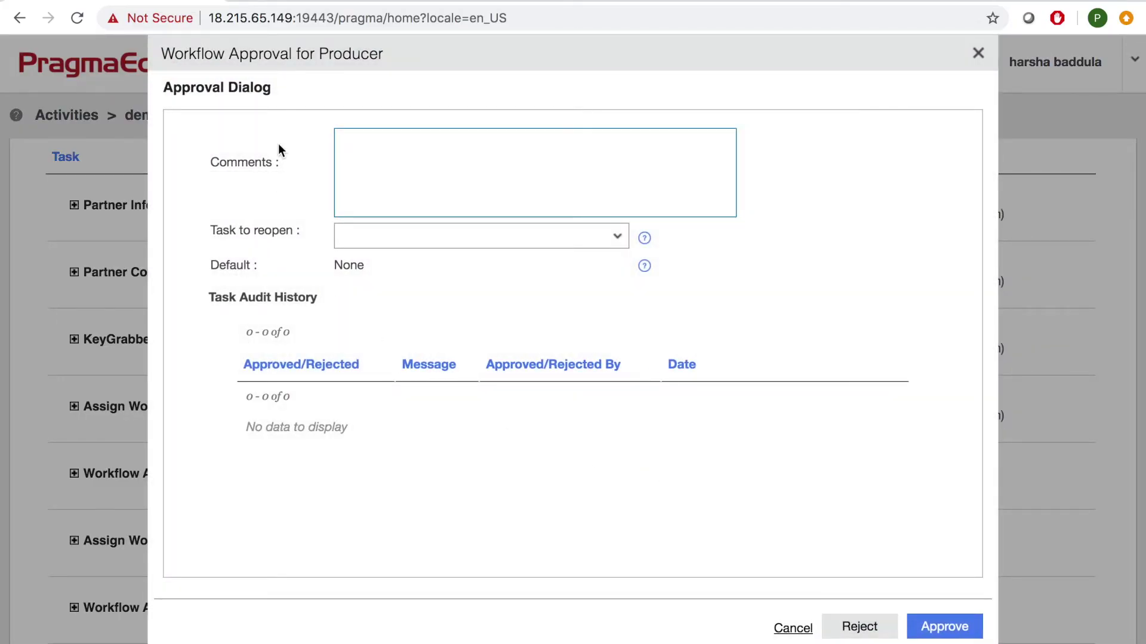
text(approve)
click(950, 634)
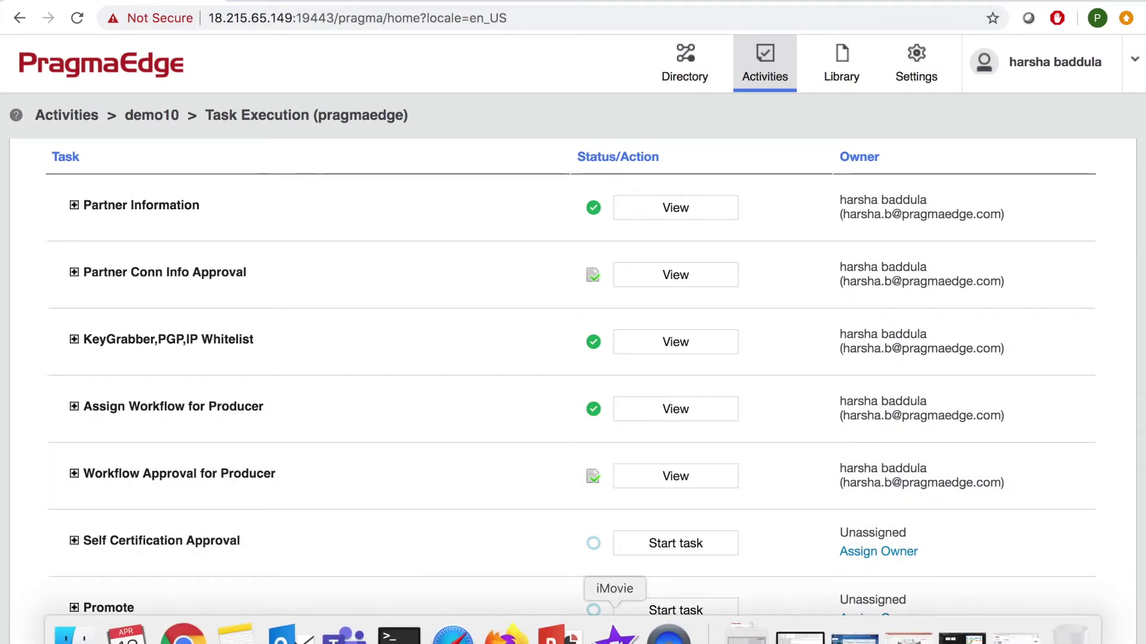
click(503, 633)
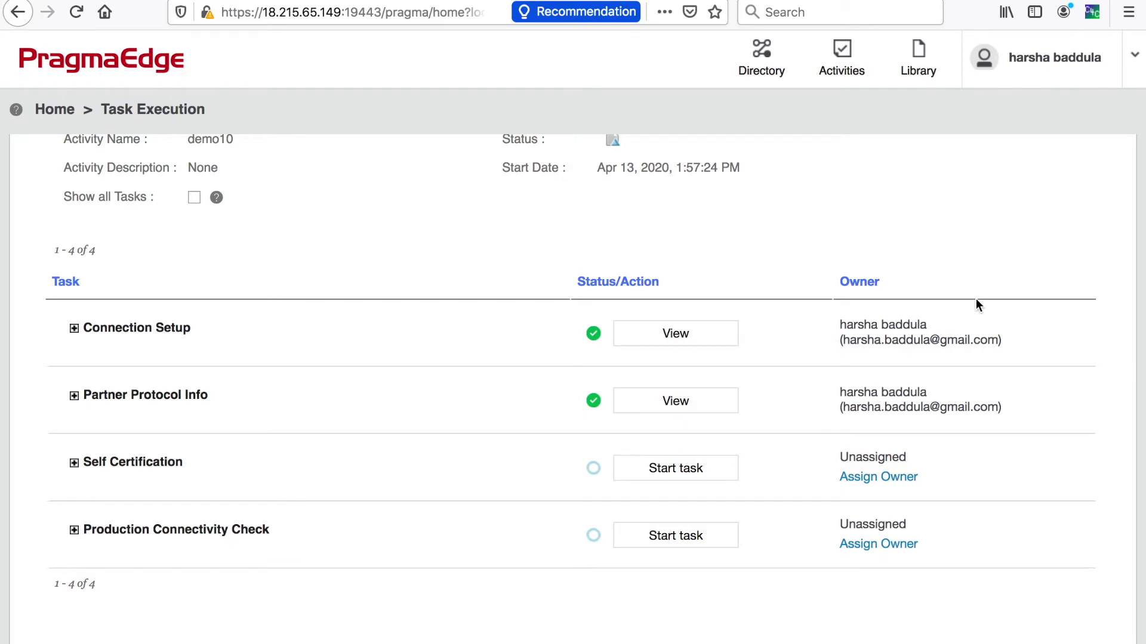
Refresh the partner's task list and complete Self Certification through its connectivity and certification status pages.
scroll(975, 302, up, 2)
click(970, 183)
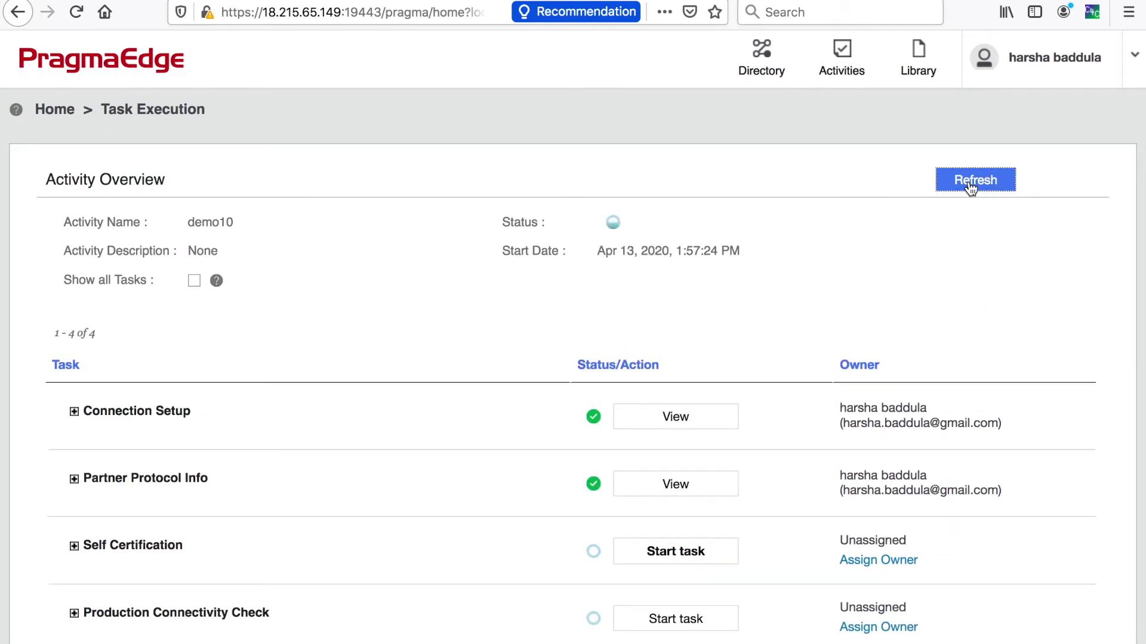
click(649, 560)
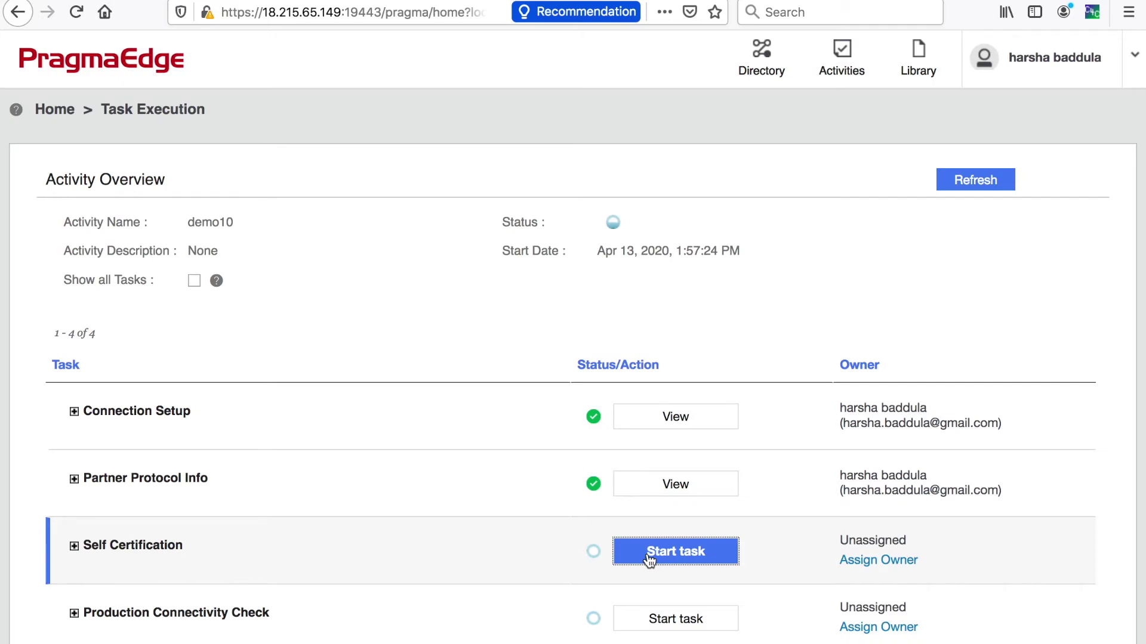
click(649, 558)
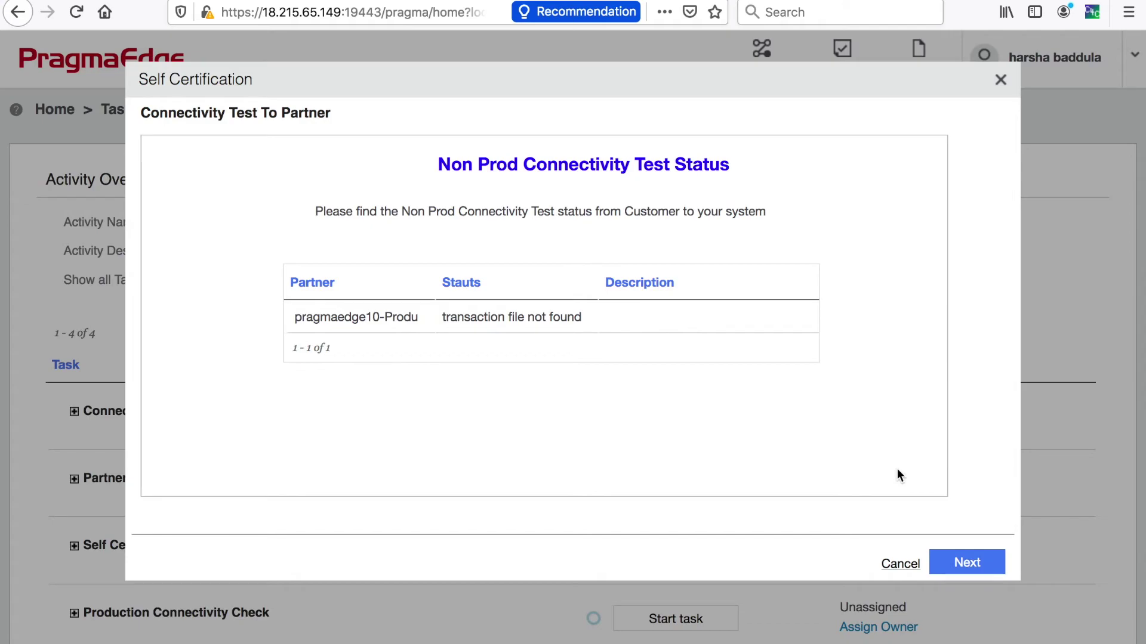
click(949, 563)
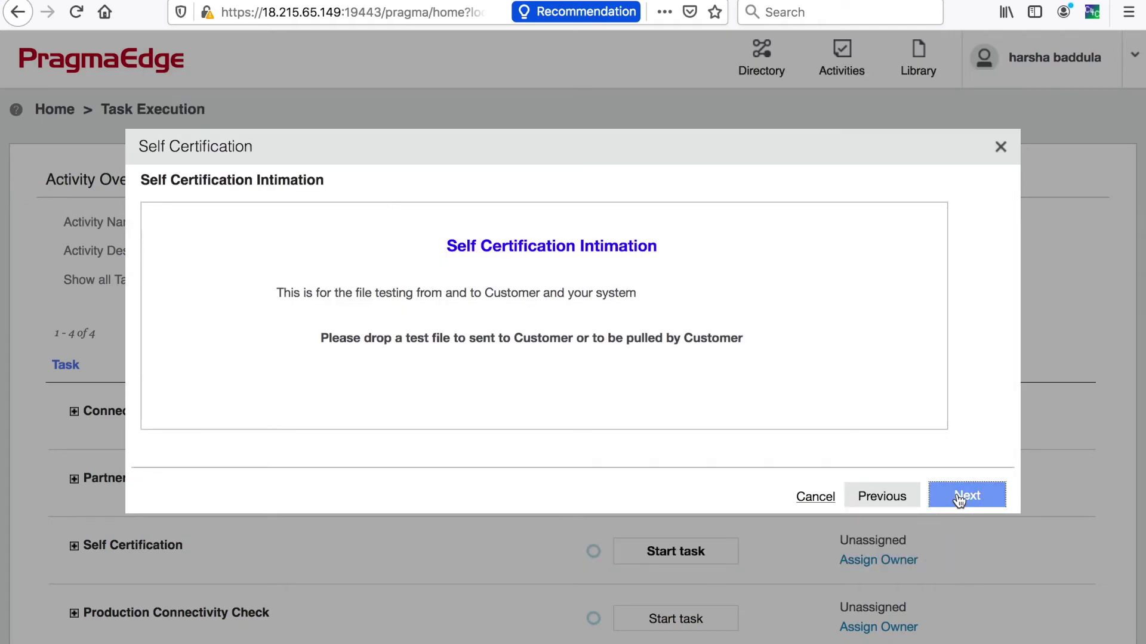
click(958, 500)
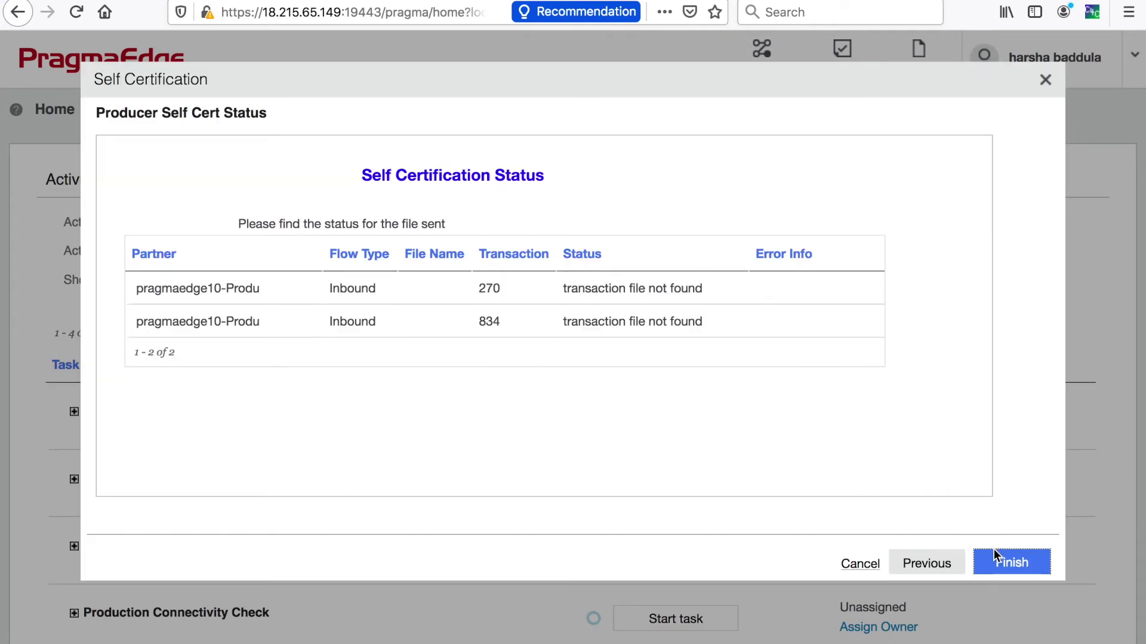
click(1003, 565)
scroll(455, 474, down, 3)
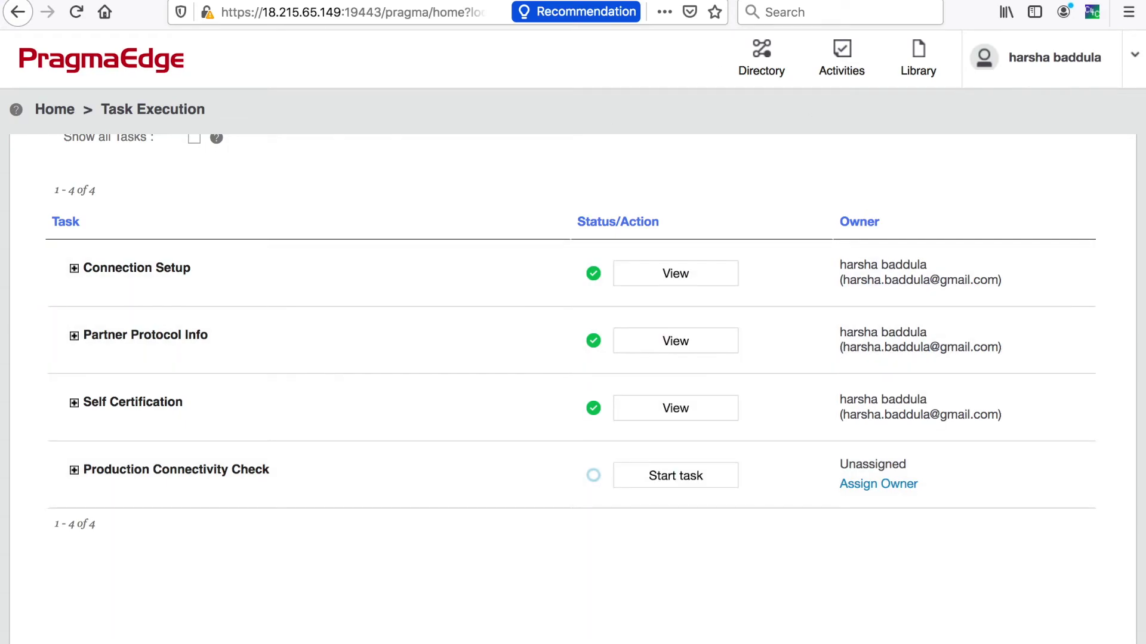
In Chrome, refresh the sponsor's list and approve Self Certification Approval with the comment 'approve'.
click(184, 632)
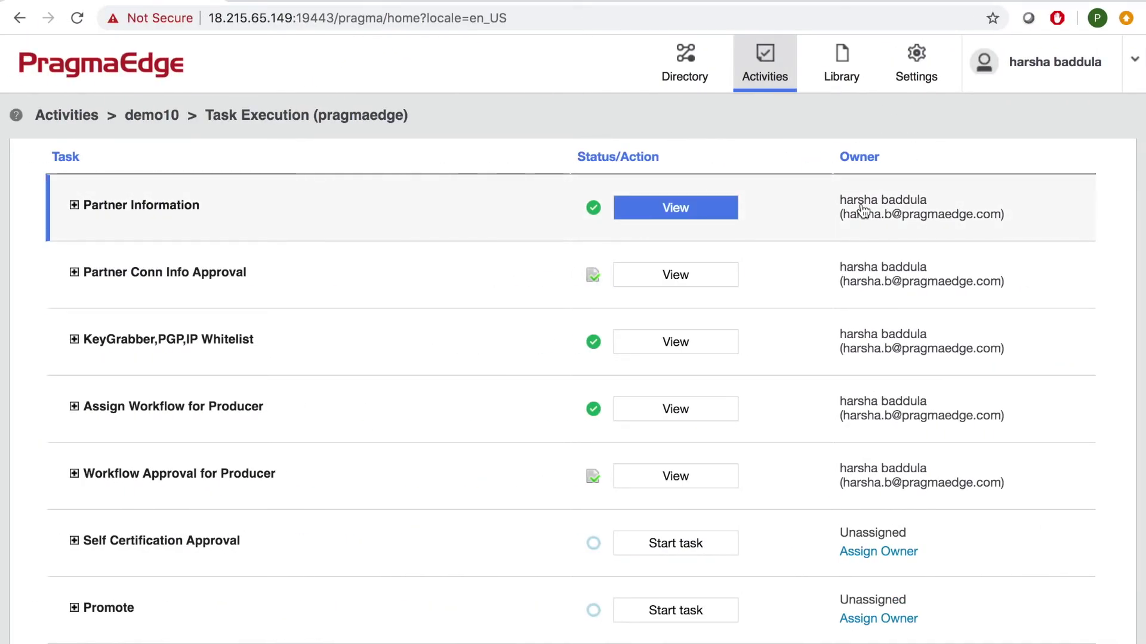
scroll(947, 195, up, 4)
click(978, 184)
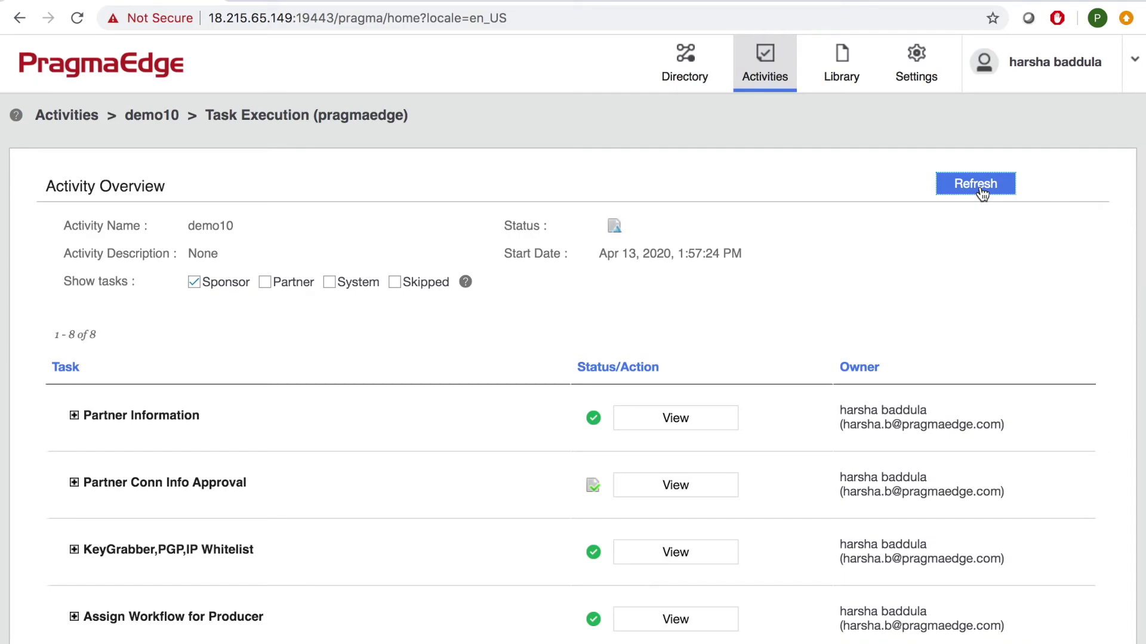
scroll(790, 534, down, 10)
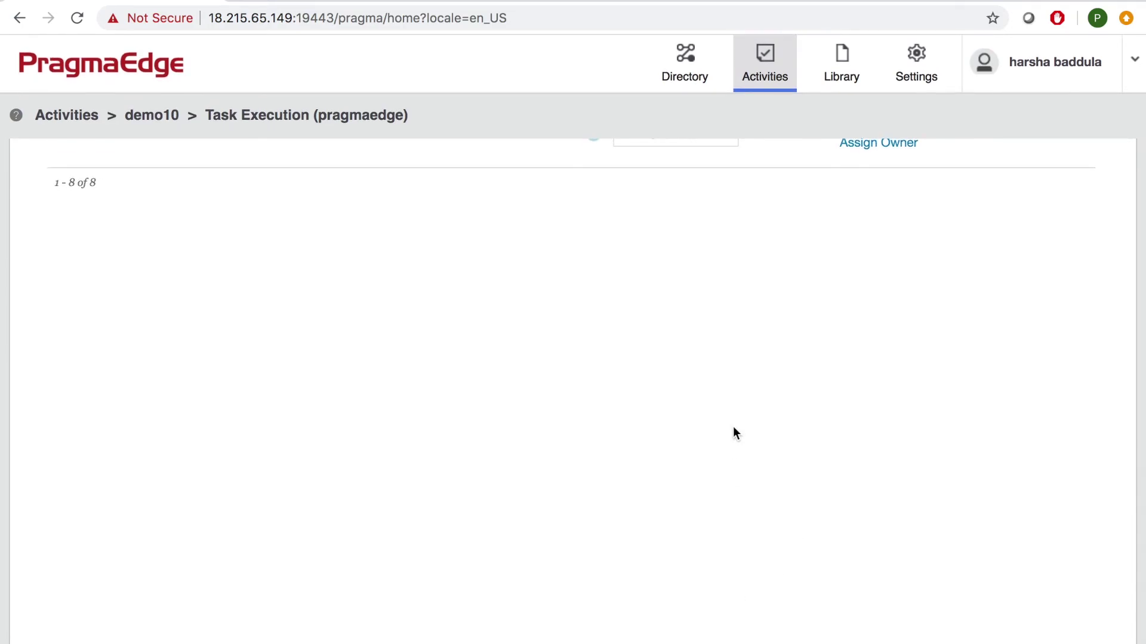
scroll(733, 426, up, 4)
click(690, 231)
click(614, 203)
text(approve)
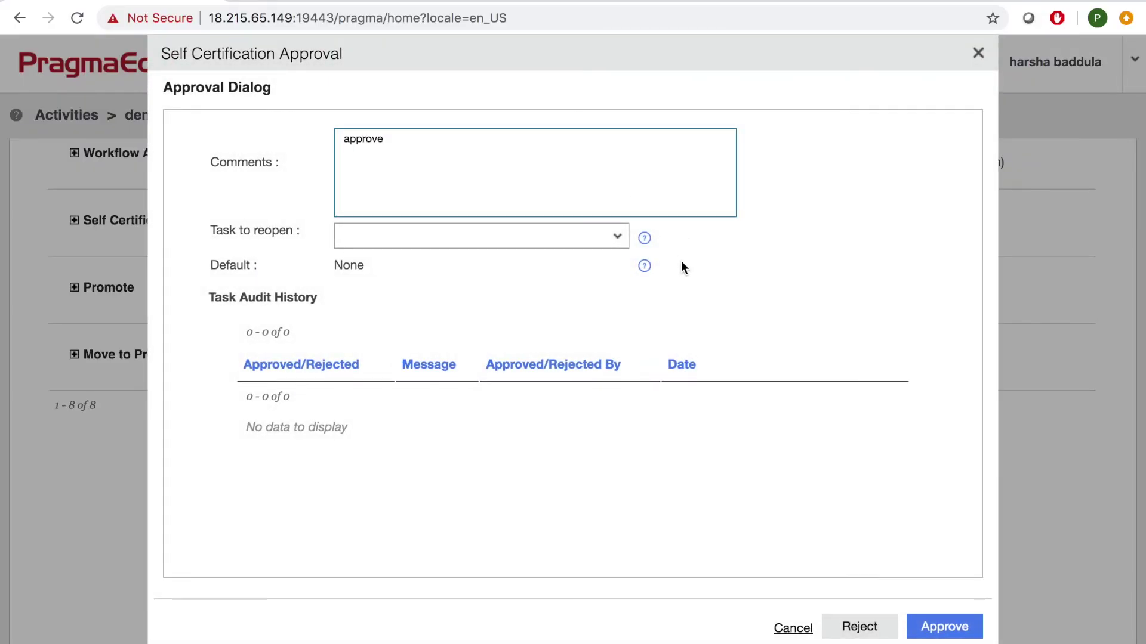
click(935, 629)
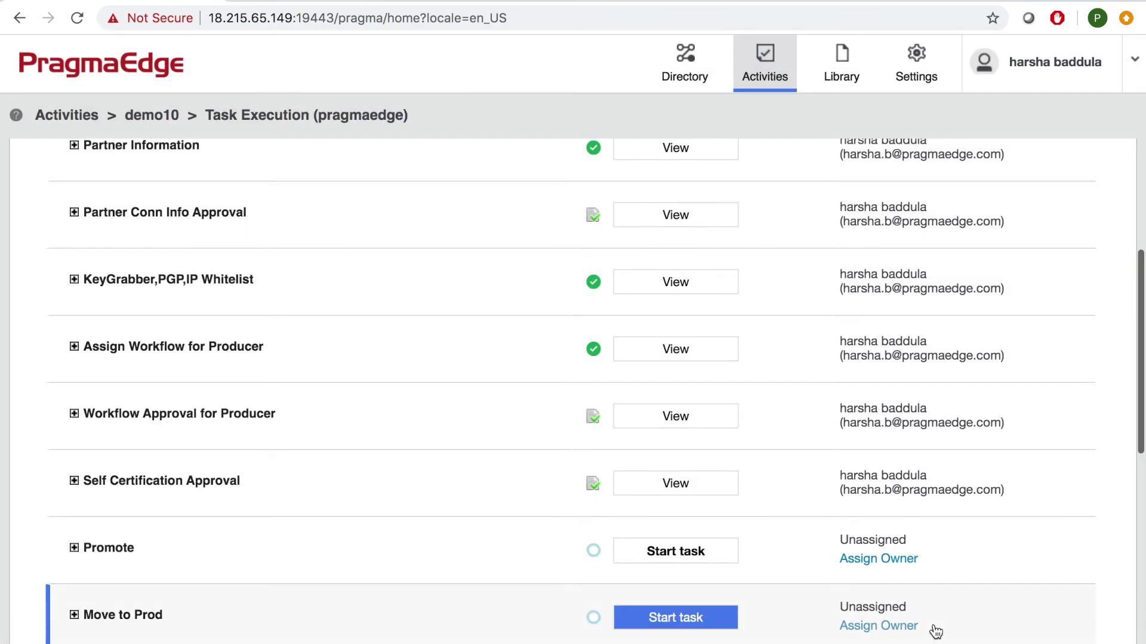
scroll(692, 463, down, 3)
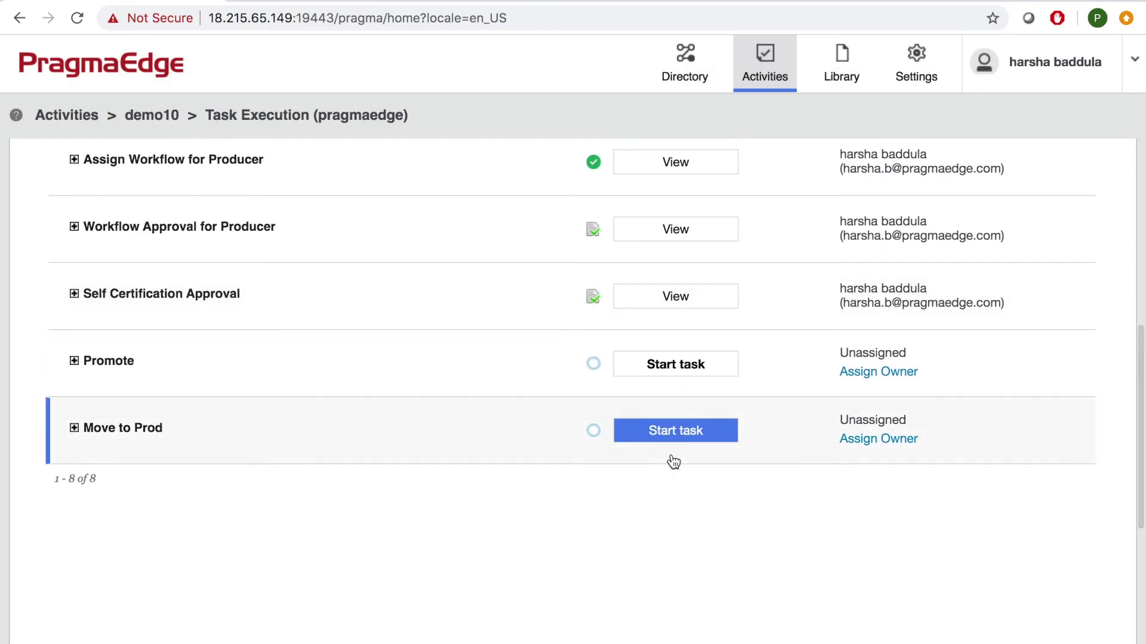
Complete the Promote task past the Prod Connectivity Status page, confirming with Yes.
click(659, 365)
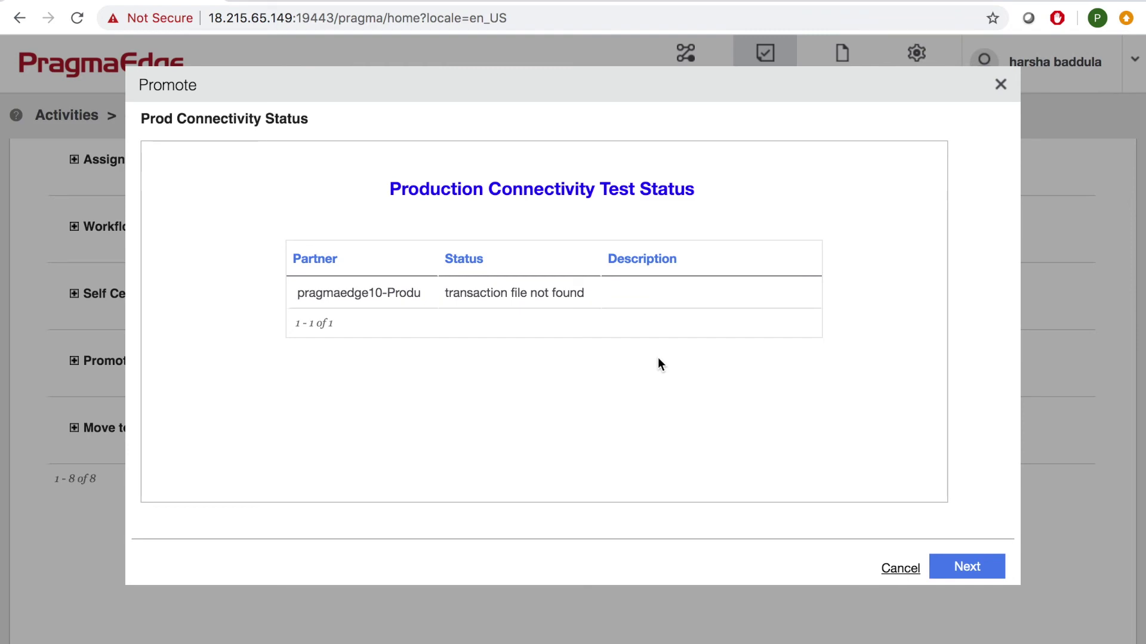
click(957, 568)
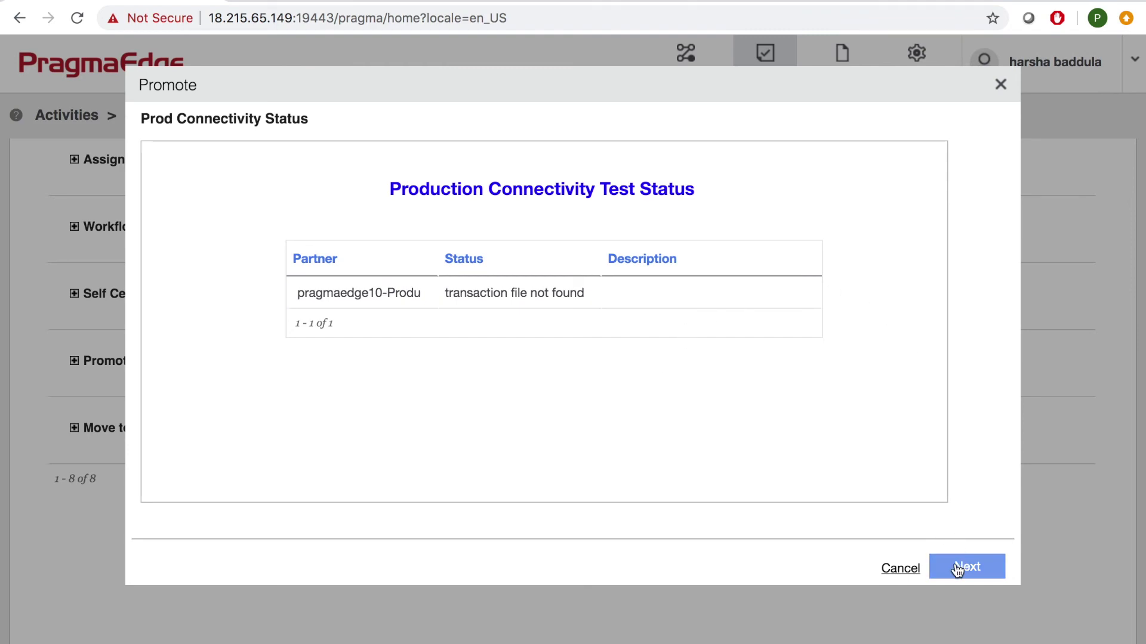
click(956, 569)
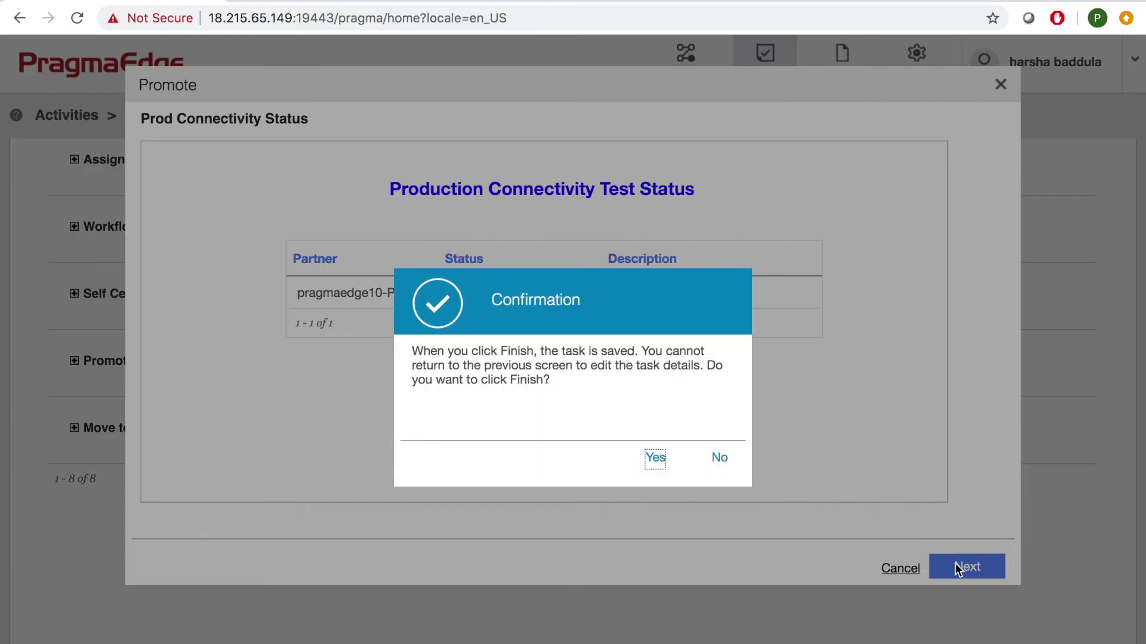
click(660, 462)
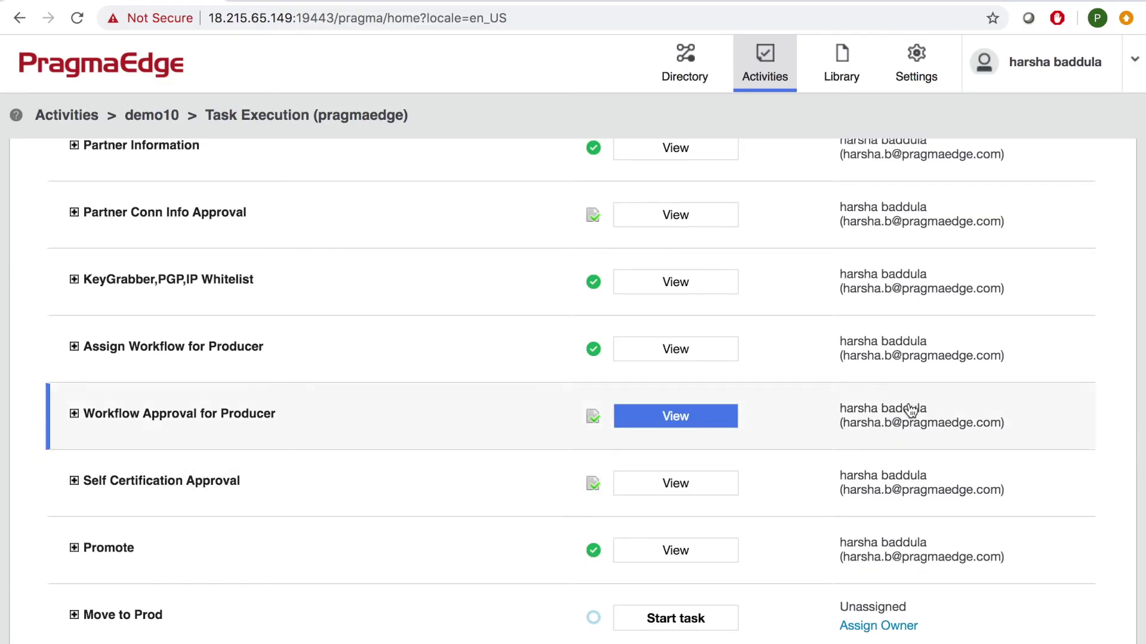
scroll(767, 543, down, 3)
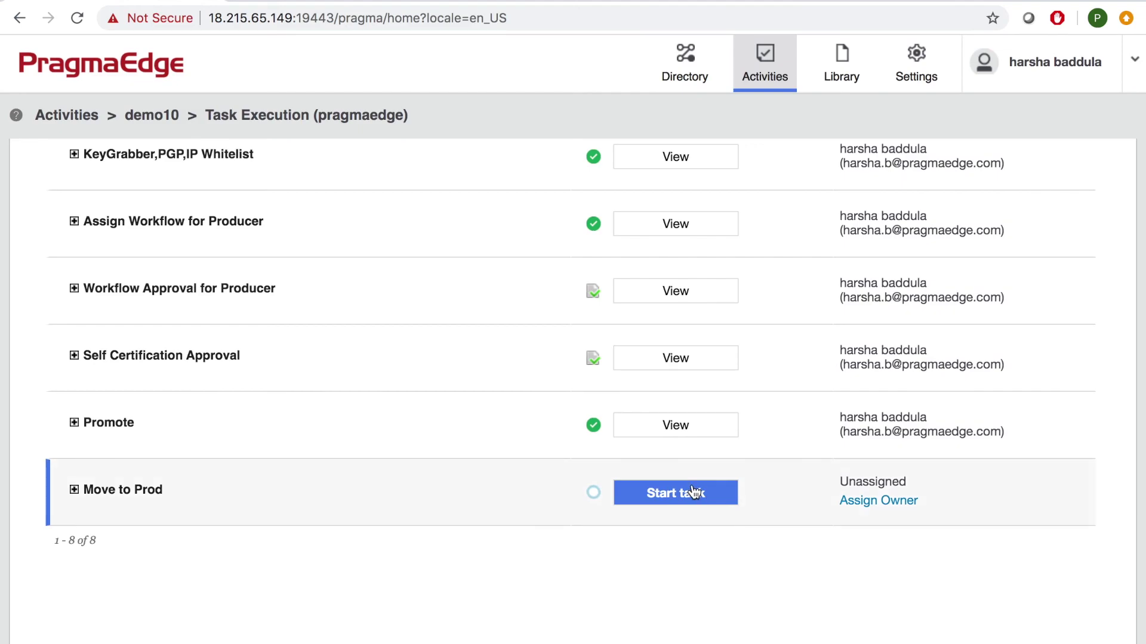
Complete Move to Prod and verify the demo10 Activity Overview shows a completed status.
click(662, 498)
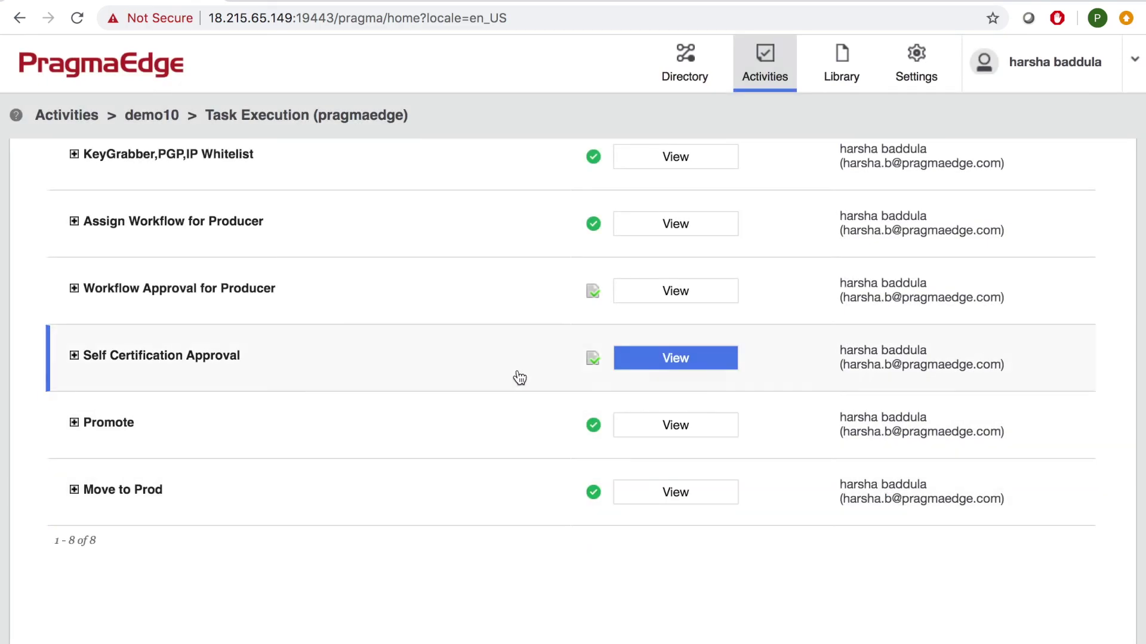
scroll(524, 378, up, 1)
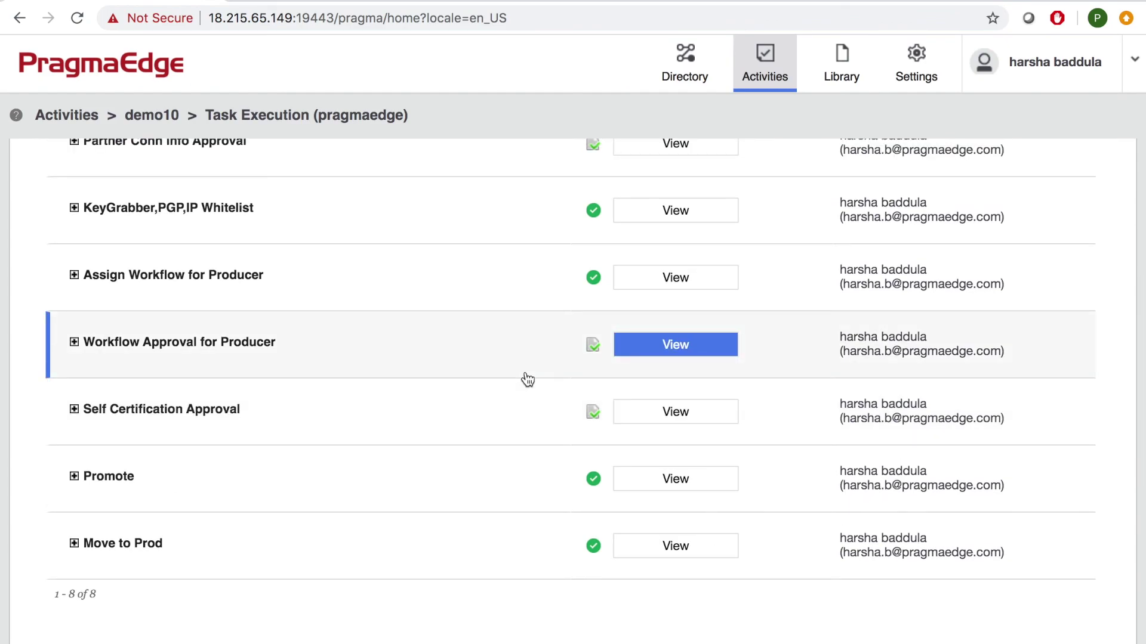
scroll(528, 380, up, 6)
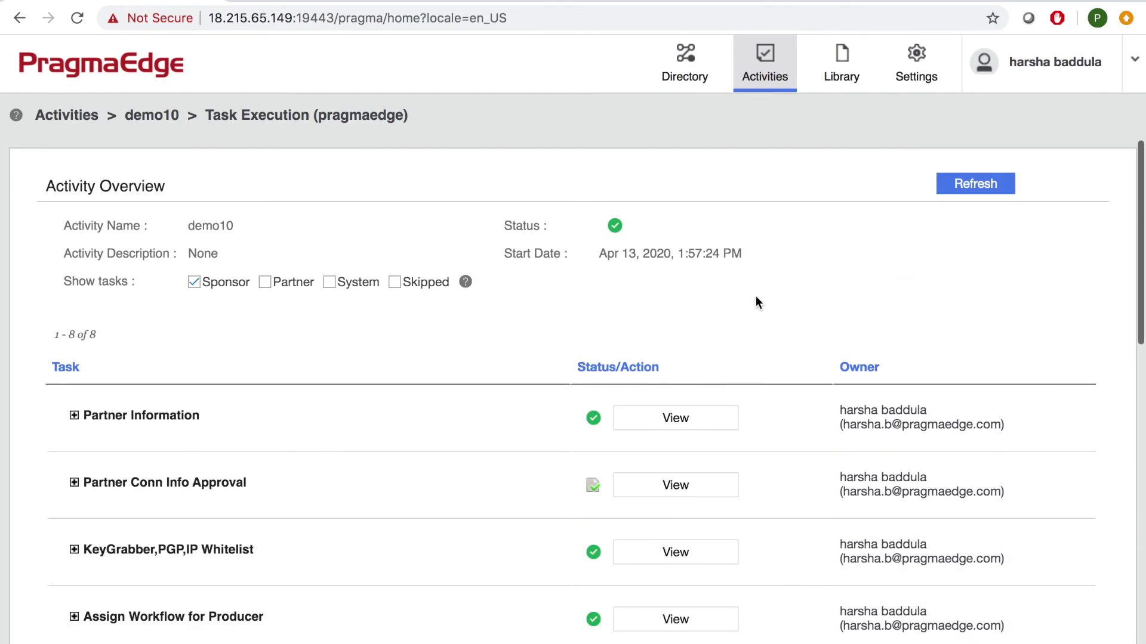